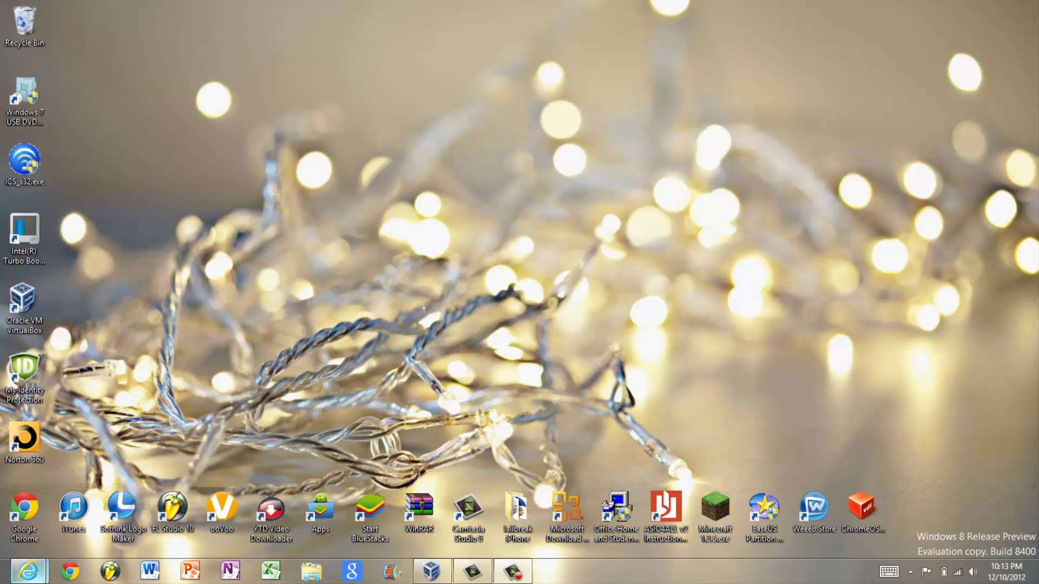
Bring Internet Explorer back up and switch to the Chromium OS builds page.
{"action": "mouse_move", "coordinate": [27, 572]}
{"action": "left_click", "coordinate": [80, 519]}
{"action": "left_click", "coordinate": [30, 573]}
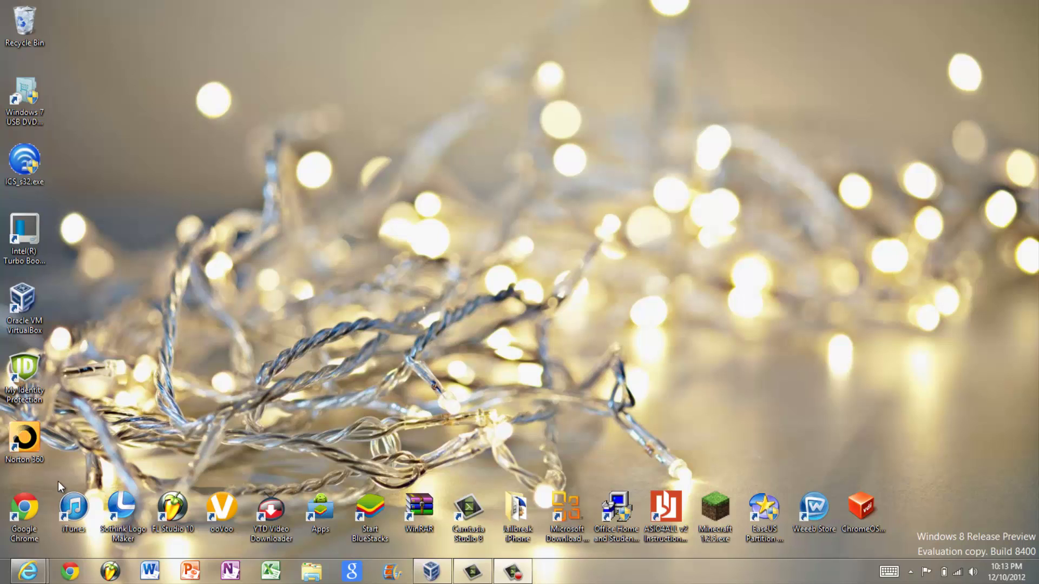
{"action": "mouse_move", "coordinate": [28, 571]}
{"action": "left_click", "coordinate": [119, 488]}
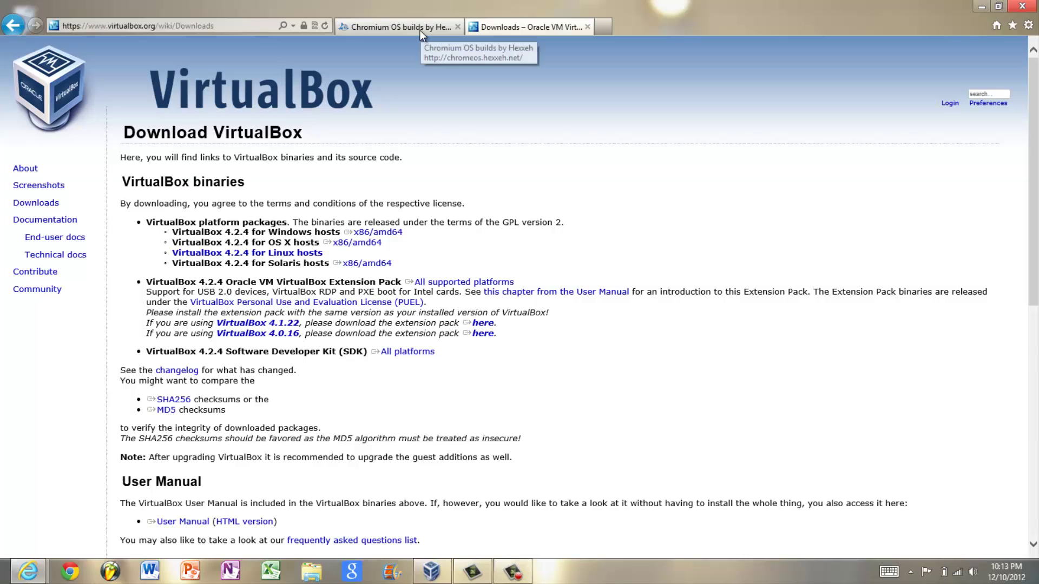
{"action": "left_click", "coordinate": [419, 30]}
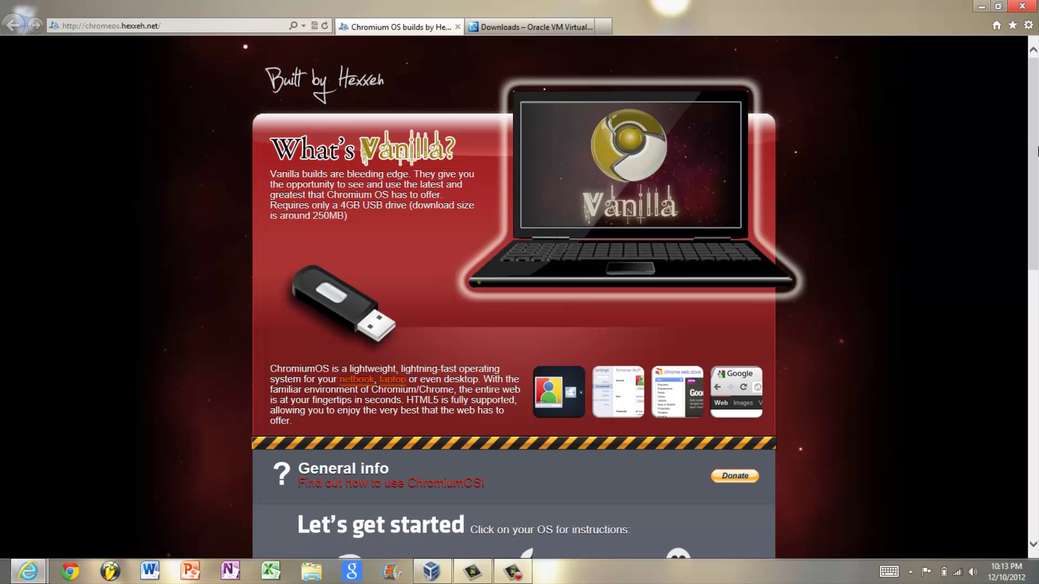
Scroll down to the nightly builds and show the Windows installation steps.
{"action": "left_click_drag", "start_coordinate": [1037, 152], "coordinate": [1029, 194]}
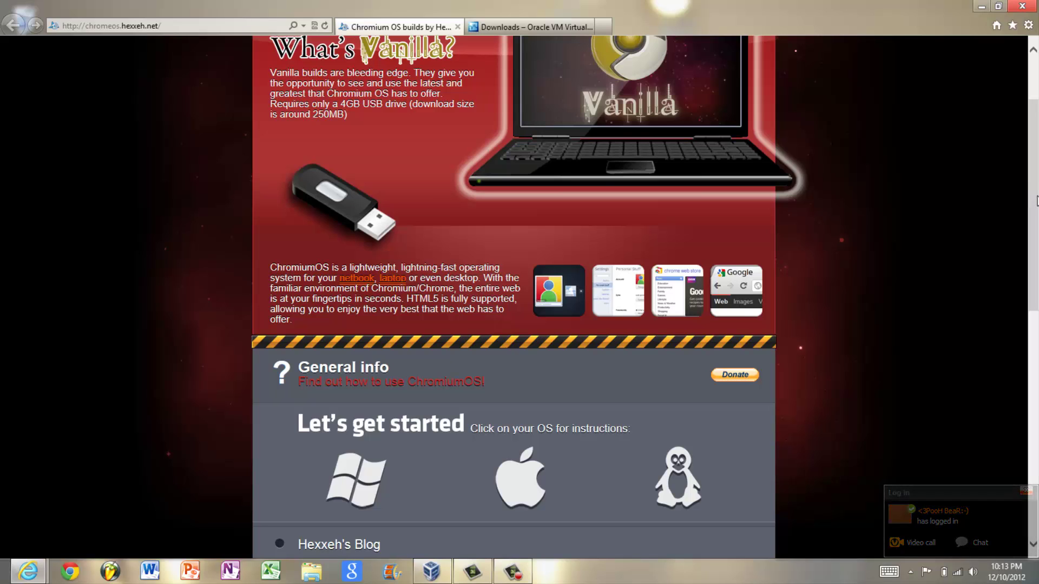
{"action": "scroll", "coordinate": [552, 365], "scroll_direction": "down", "scroll_amount": 3}
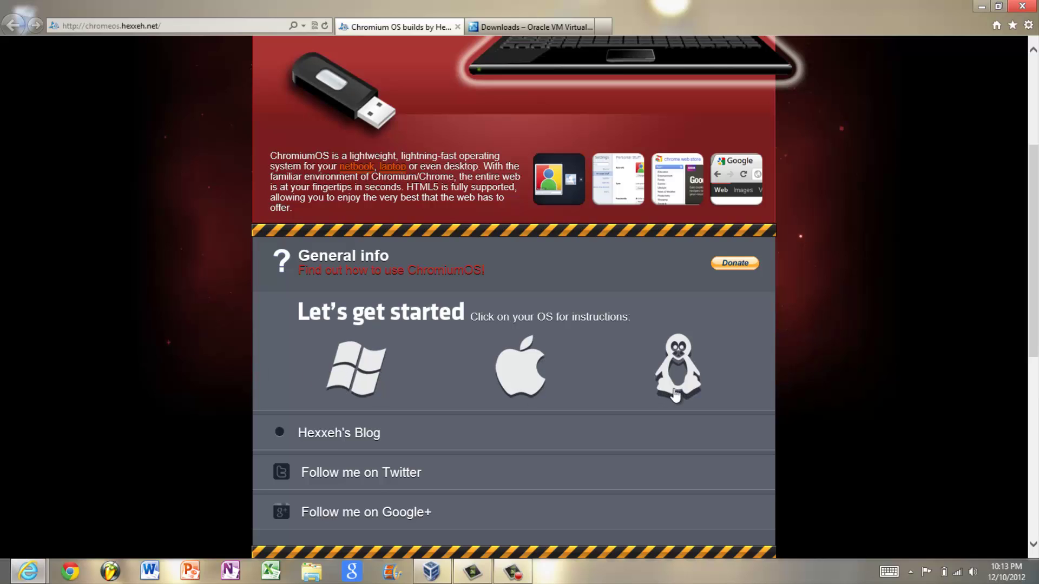
{"action": "left_click", "coordinate": [376, 361]}
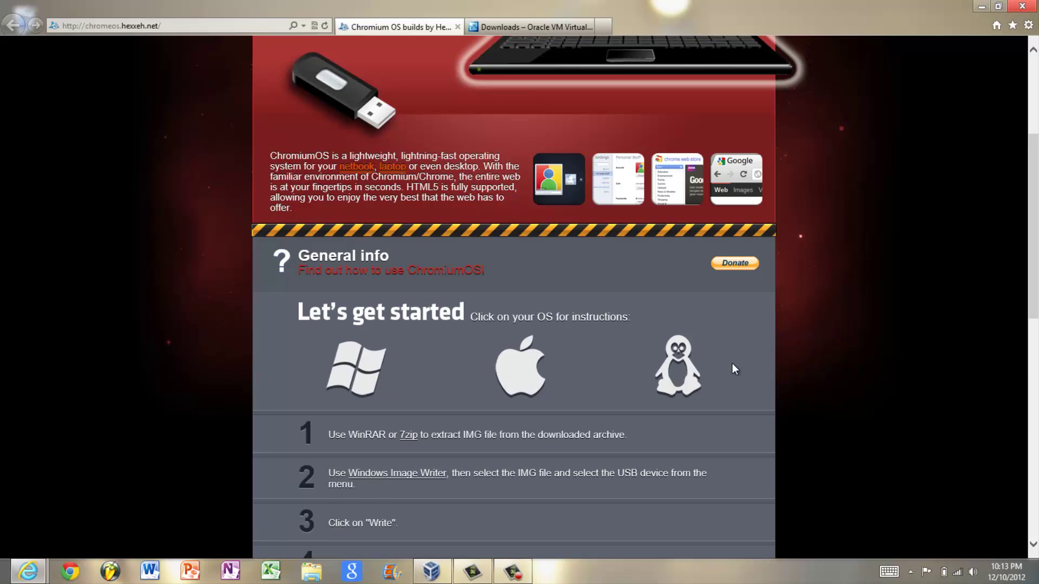
{"action": "left_click_drag", "start_coordinate": [1032, 240], "coordinate": [1036, 518]}
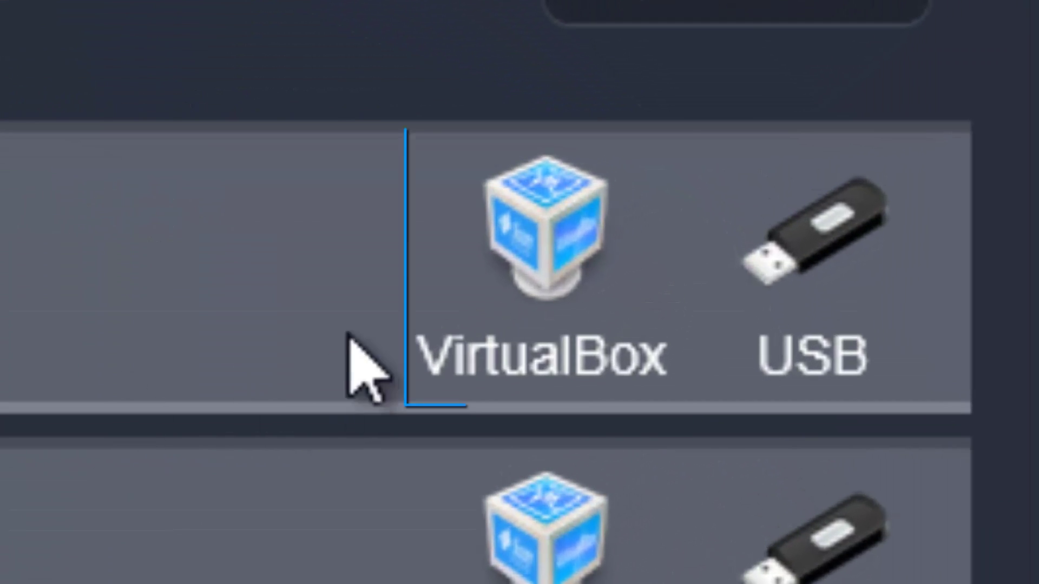
Request the Build 3380 VirtualBox zip, dismiss the save dialog, and return to VirtualBox Downloads.
{"action": "left_click", "coordinate": [560, 216]}
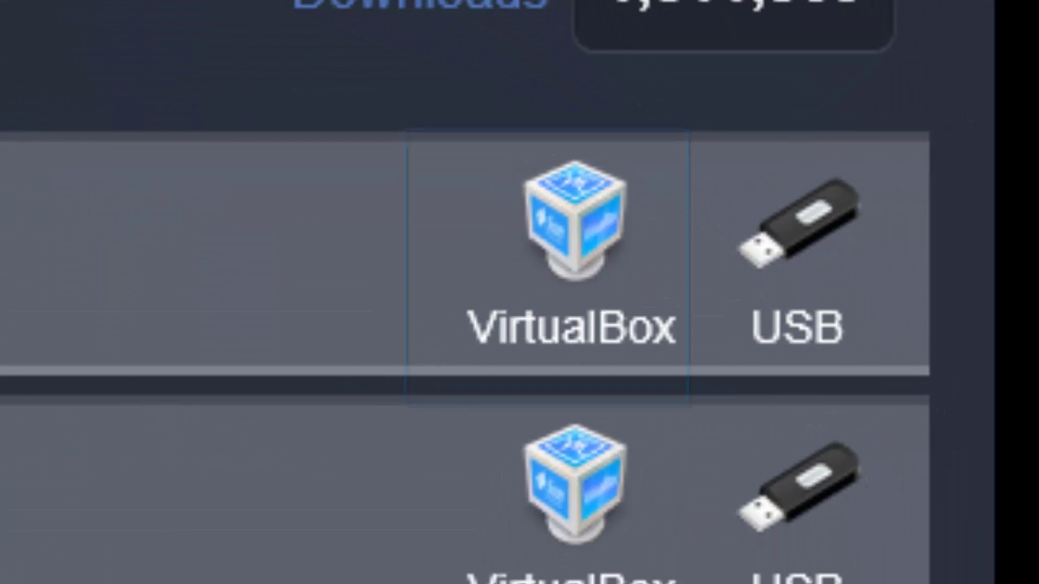
{"action": "left_click", "coordinate": [766, 544]}
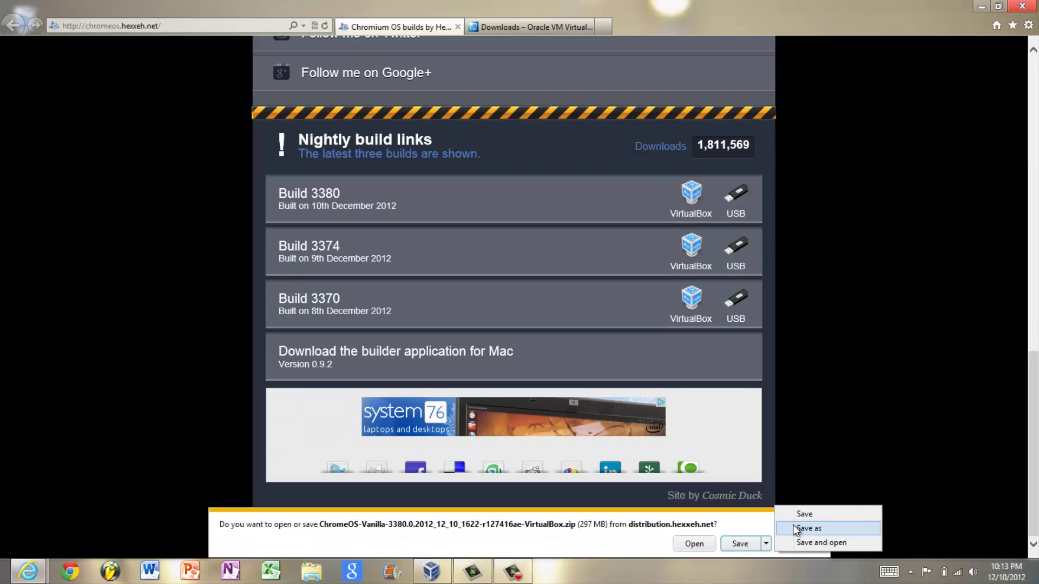
{"action": "left_click", "coordinate": [795, 528]}
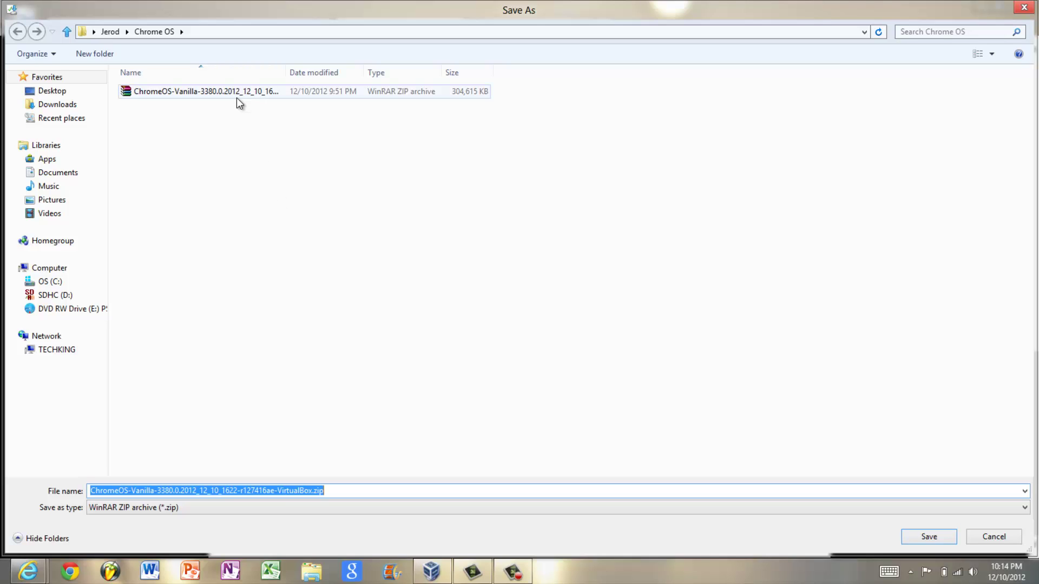
{"action": "left_click", "coordinate": [1029, 9]}
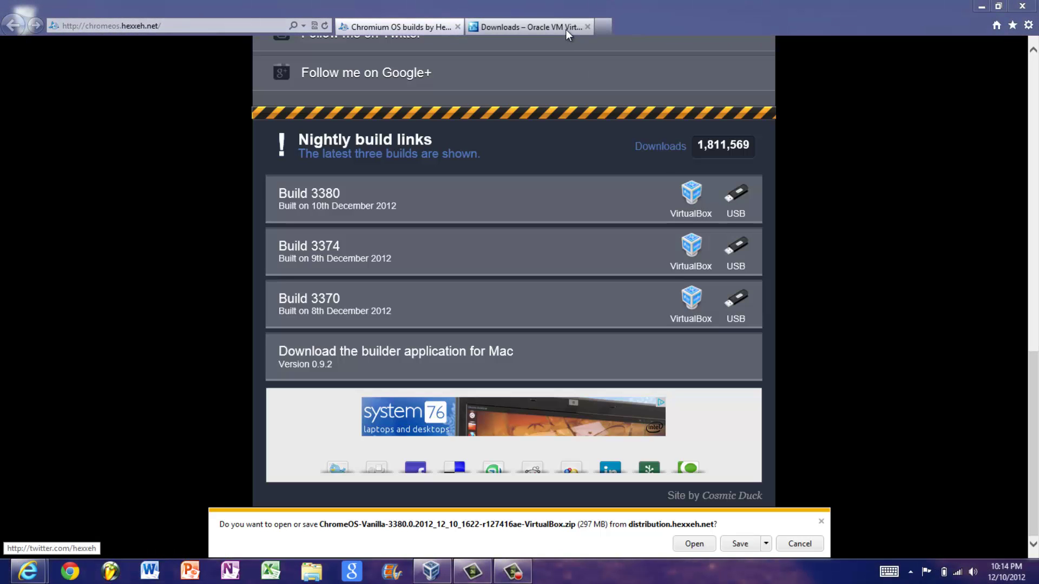
{"action": "left_click", "coordinate": [558, 31]}
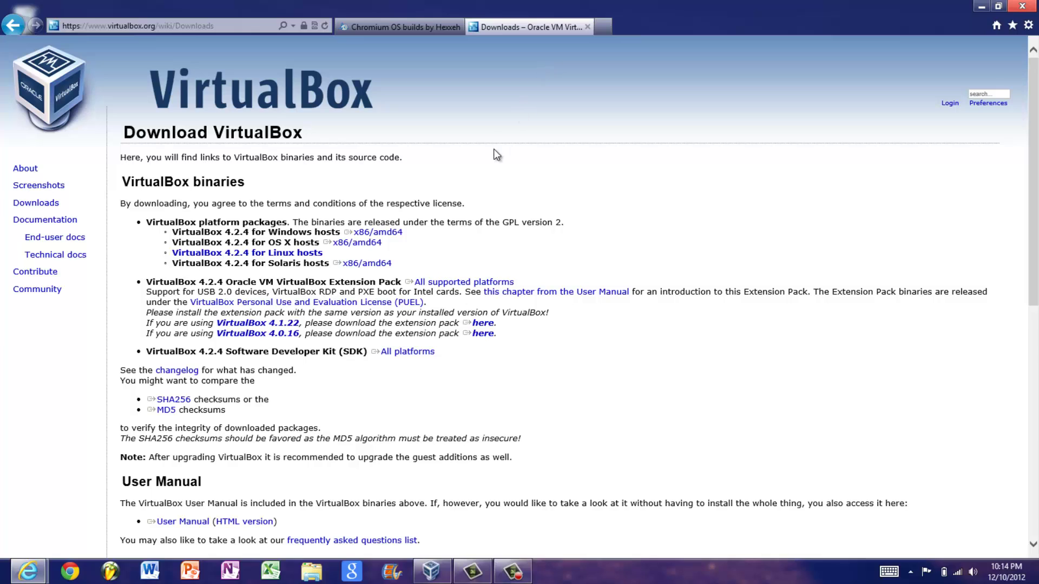
Pick the Windows-host installer and extension pack links, then close Internet Explorer and all tabs.
{"action": "left_click", "coordinate": [381, 234]}
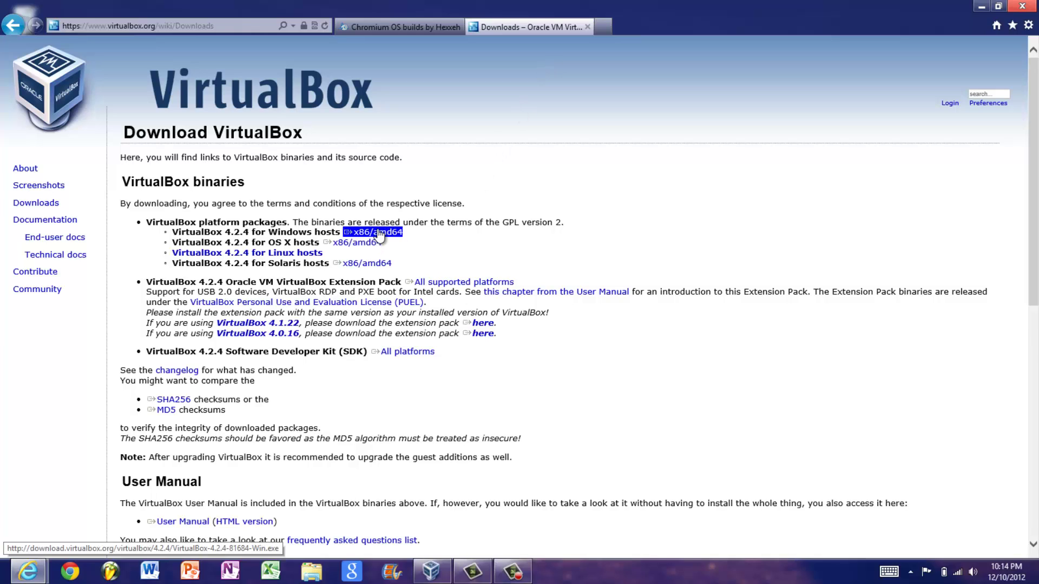
{"action": "left_click", "coordinate": [441, 283]}
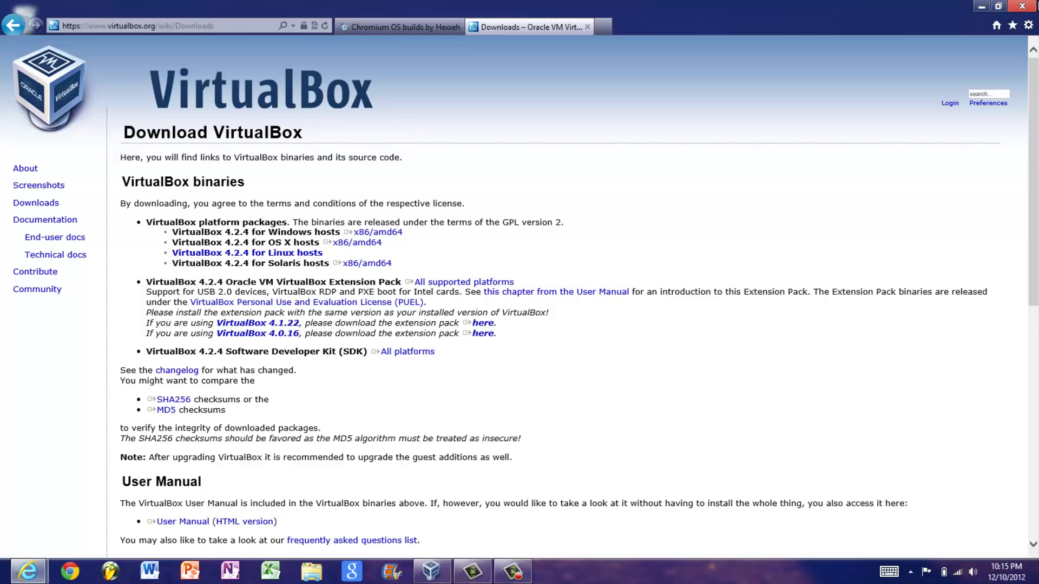
{"action": "left_click", "coordinate": [1021, 6]}
{"action": "left_click", "coordinate": [496, 289]}
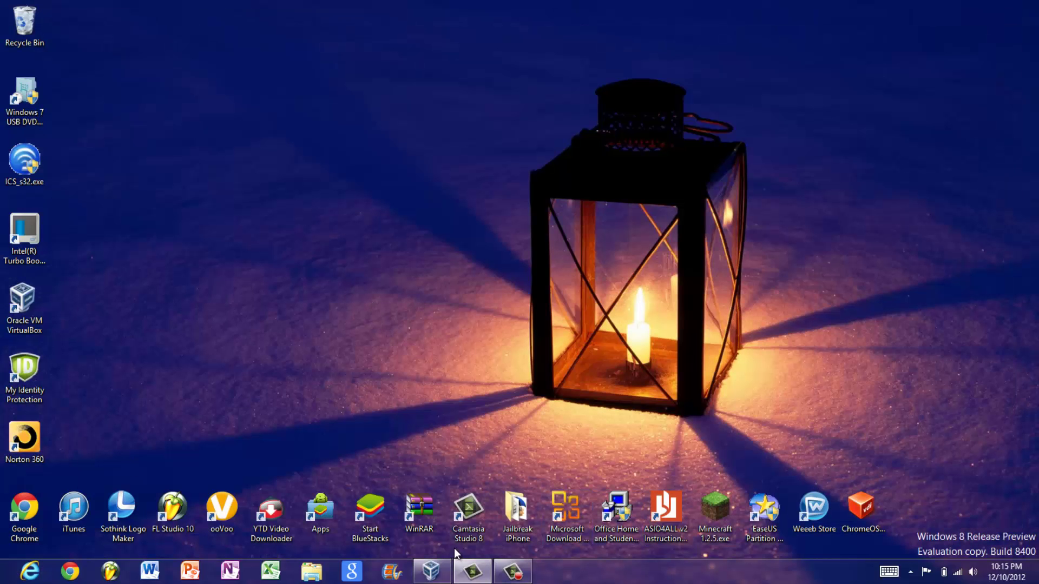
Remove the Chrome OS machine with all its files and minimize the VirtualBox Manager.
{"action": "left_click", "coordinate": [429, 573]}
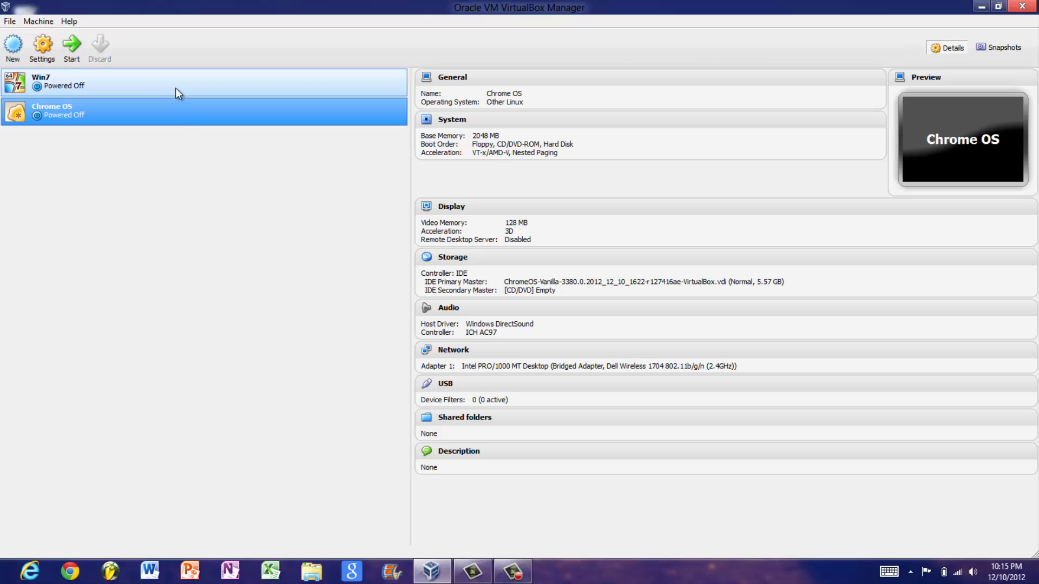
{"action": "right_click", "coordinate": [65, 111]}
{"action": "left_click", "coordinate": [96, 149]}
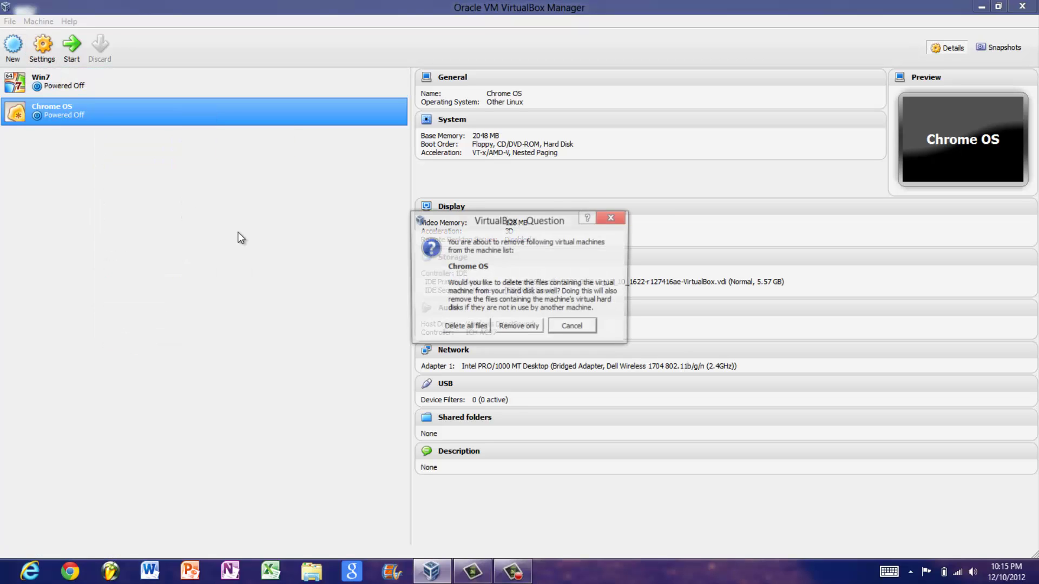
{"action": "left_click", "coordinate": [470, 331]}
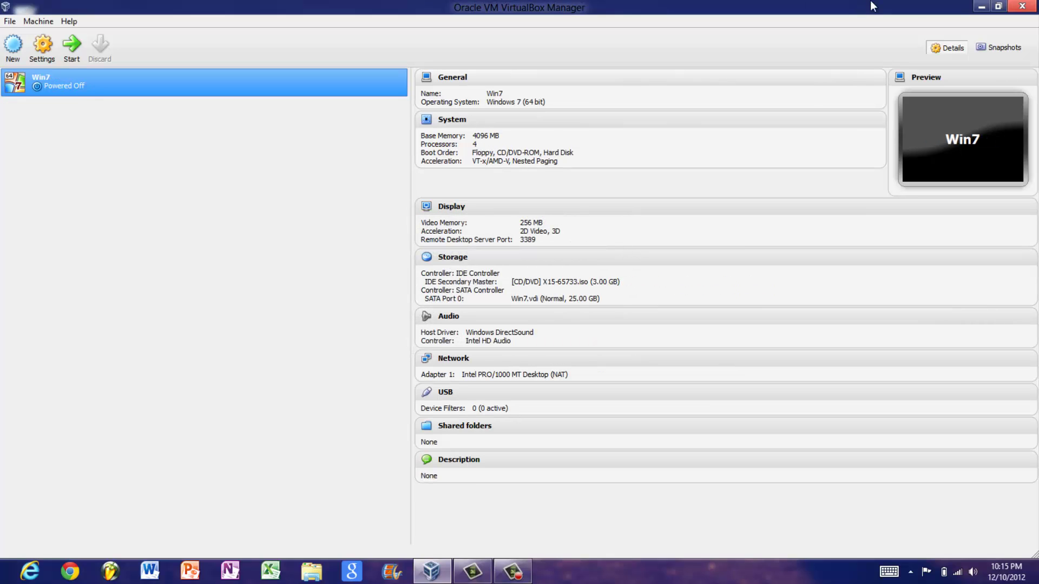
{"action": "left_click", "coordinate": [980, 7]}
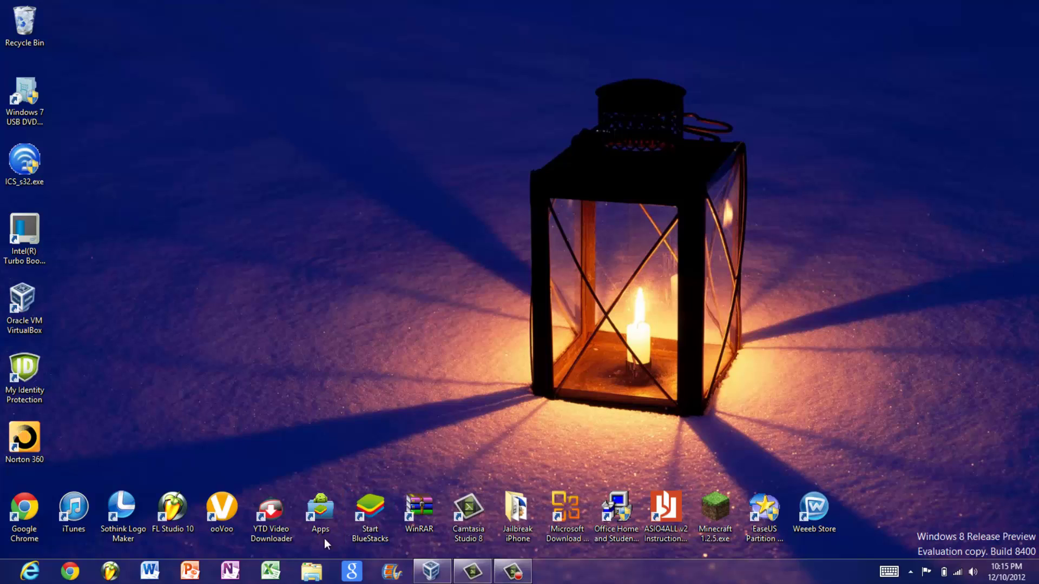
Open File Explorer at Desktop > Jerod > Chrome OS and snap it to the right half.
{"action": "left_click", "coordinate": [310, 574]}
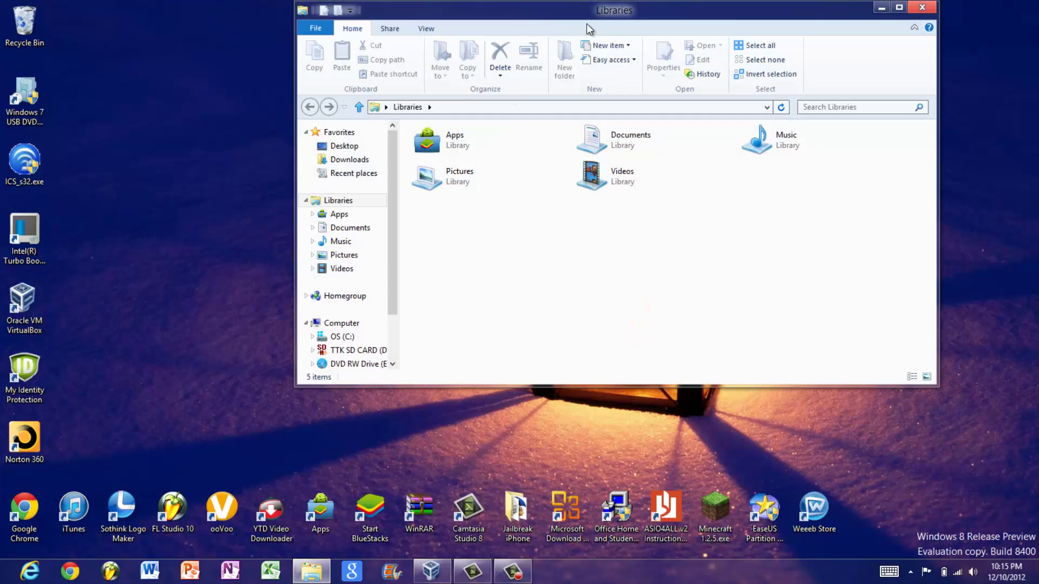
{"action": "mouse_move", "coordinate": [587, 11]}
{"action": "left_mouse_down"}
{"action": "mouse_move", "coordinate": [595, 102]}
{"action": "mouse_move", "coordinate": [590, 0]}
{"action": "left_mouse_up"}
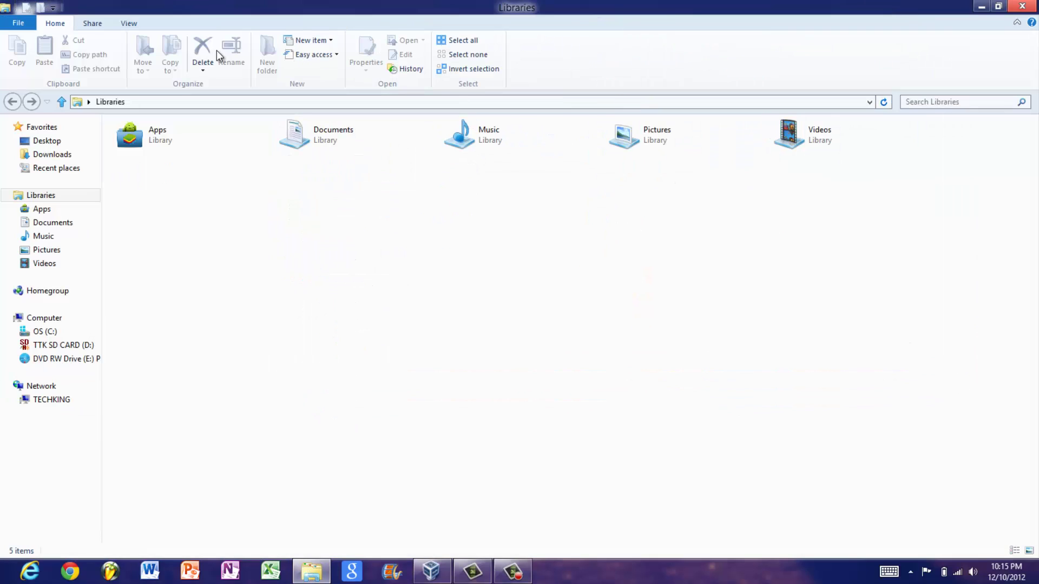
{"action": "left_click", "coordinate": [57, 145]}
{"action": "double_click", "coordinate": [541, 125]}
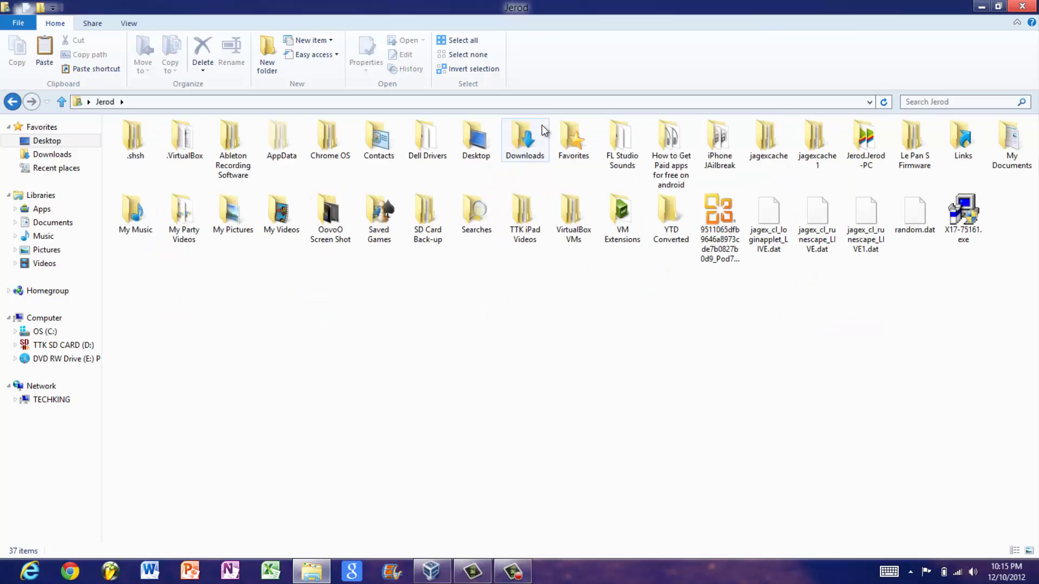
{"action": "left_click", "coordinate": [341, 157]}
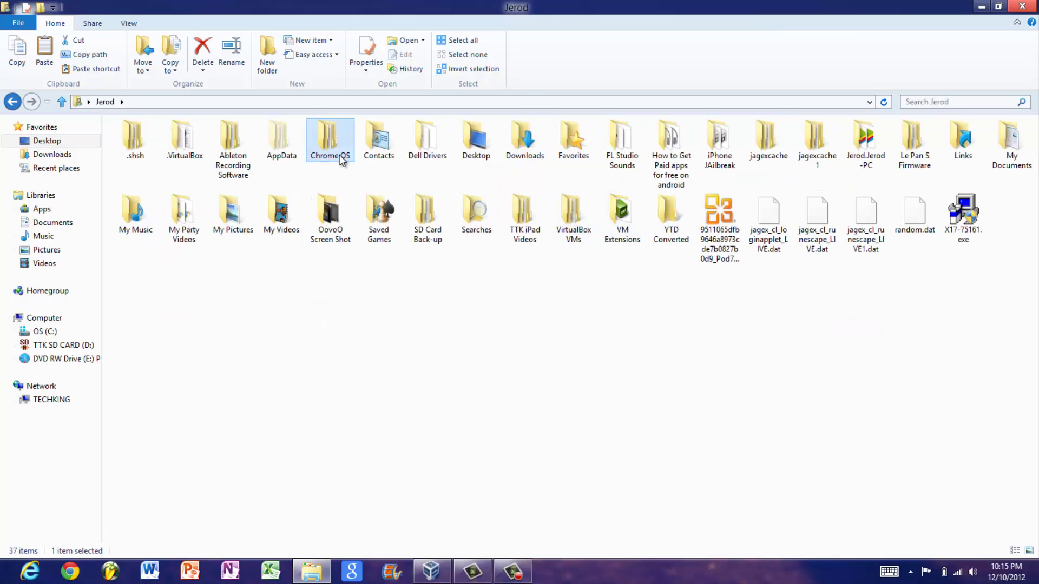
{"action": "double_click", "coordinate": [339, 154]}
{"action": "double_click", "coordinate": [341, 11]}
{"action": "key", "text": "super+Right"}
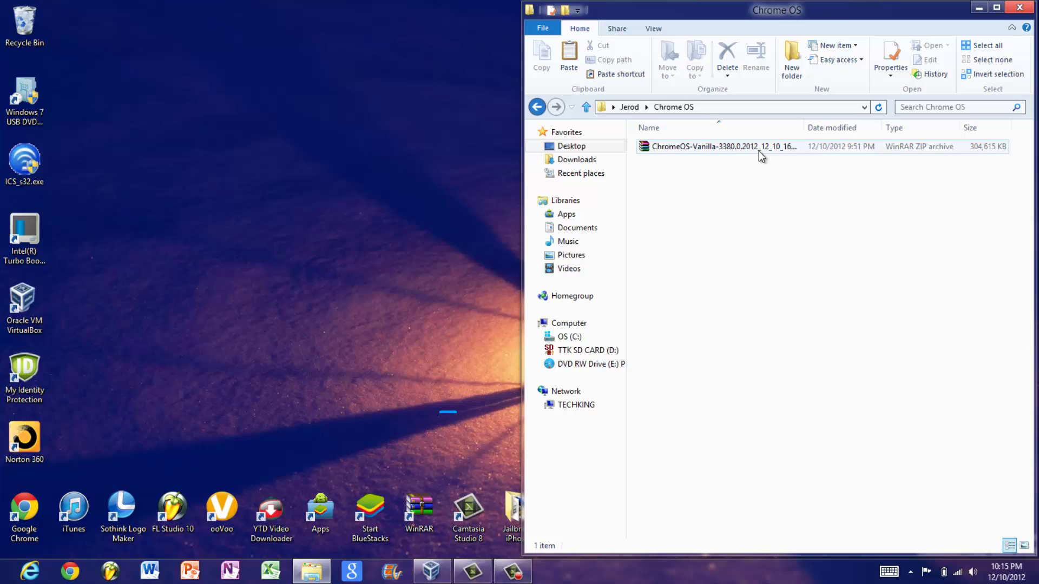
Open the ChromeOS-Vanilla 3380 ZIP archive in WinRAR.
{"action": "mouse_move", "coordinate": [759, 153]}
{"action": "left_mouse_down"}
{"action": "mouse_move", "coordinate": [735, 151]}
{"action": "mouse_move", "coordinate": [736, 161]}
{"action": "left_mouse_up"}
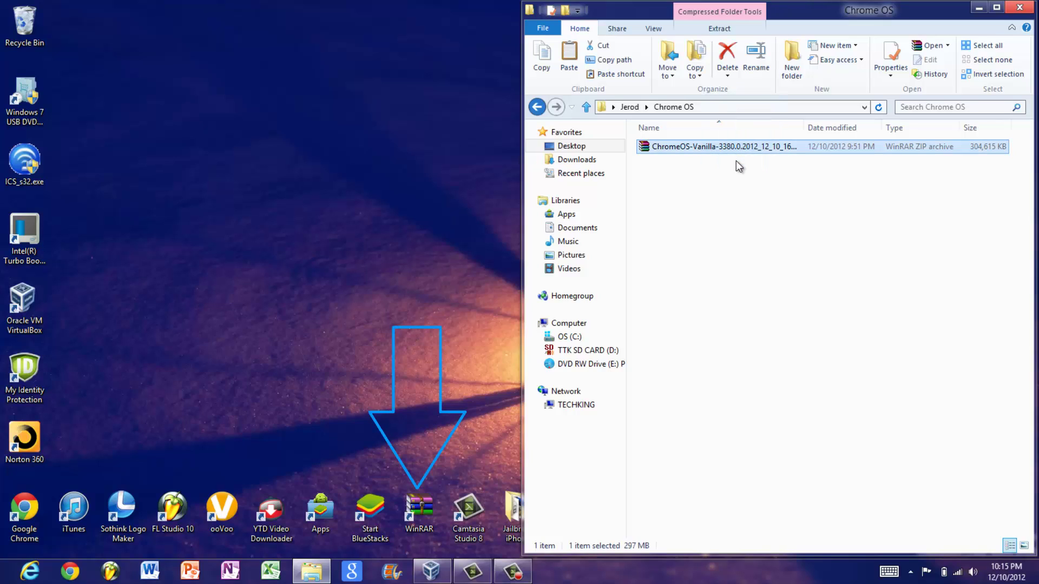
{"action": "left_click_drag", "start_coordinate": [732, 147], "coordinate": [666, 209]}
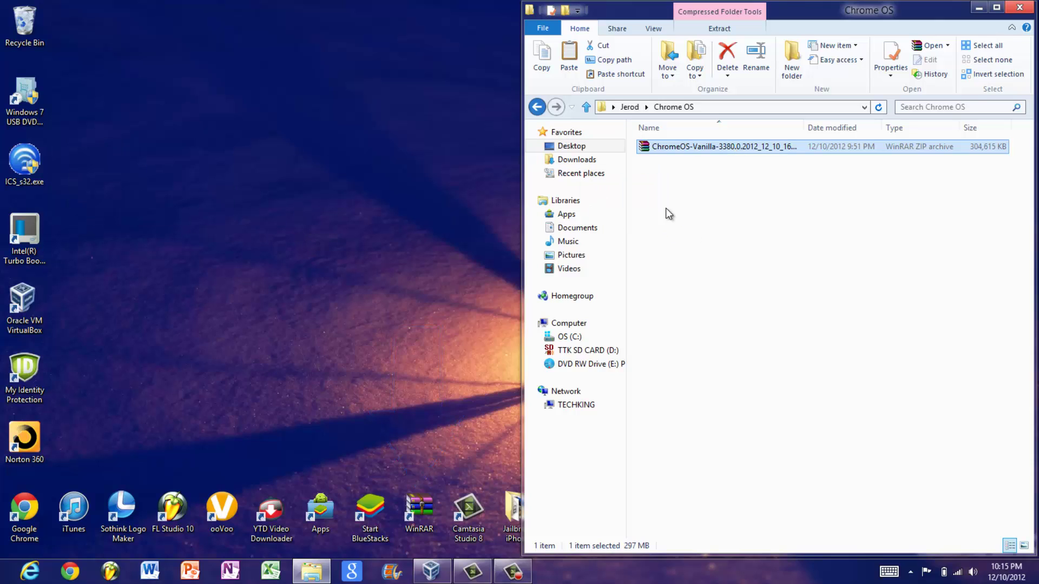
{"action": "double_click", "coordinate": [680, 148]}
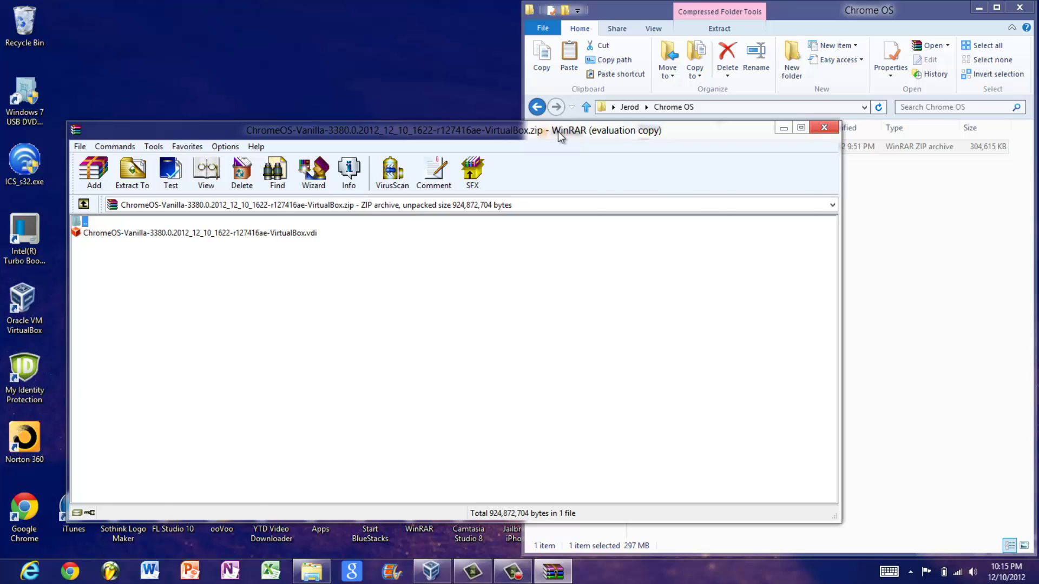
Extract the ChromeOS .vdi to the desktop, close both windows, and move it to the bottom row.
{"action": "left_click_drag", "start_coordinate": [557, 131], "coordinate": [1038, 130]}
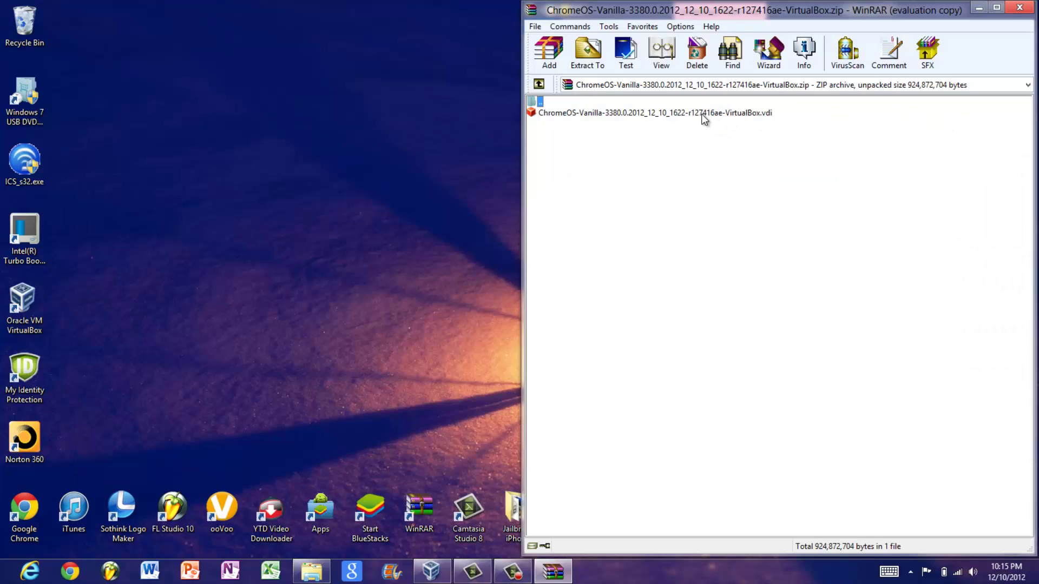
{"action": "left_click_drag", "start_coordinate": [701, 114], "coordinate": [243, 141]}
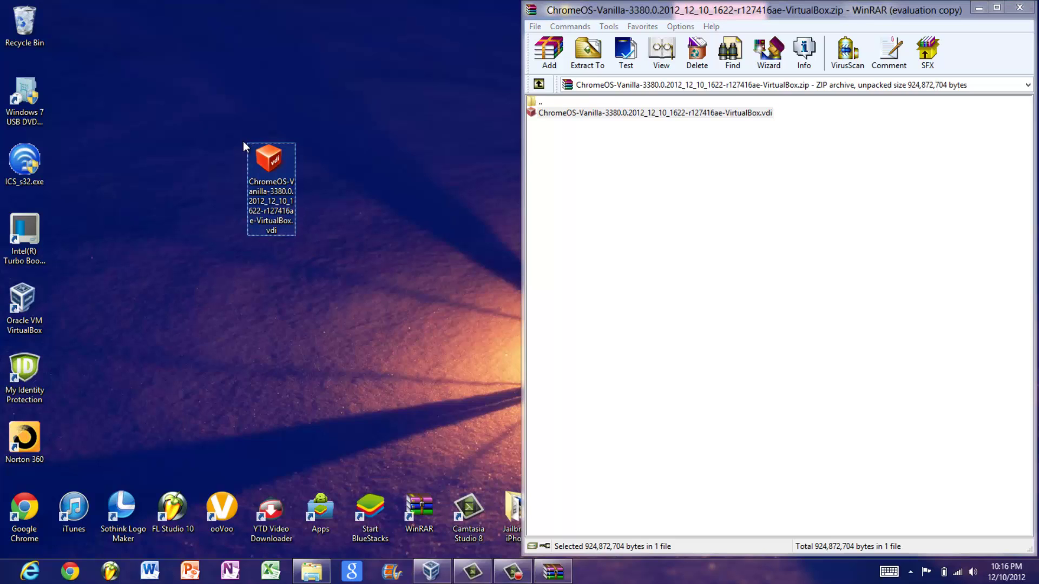
{"action": "left_click", "coordinate": [1019, 7]}
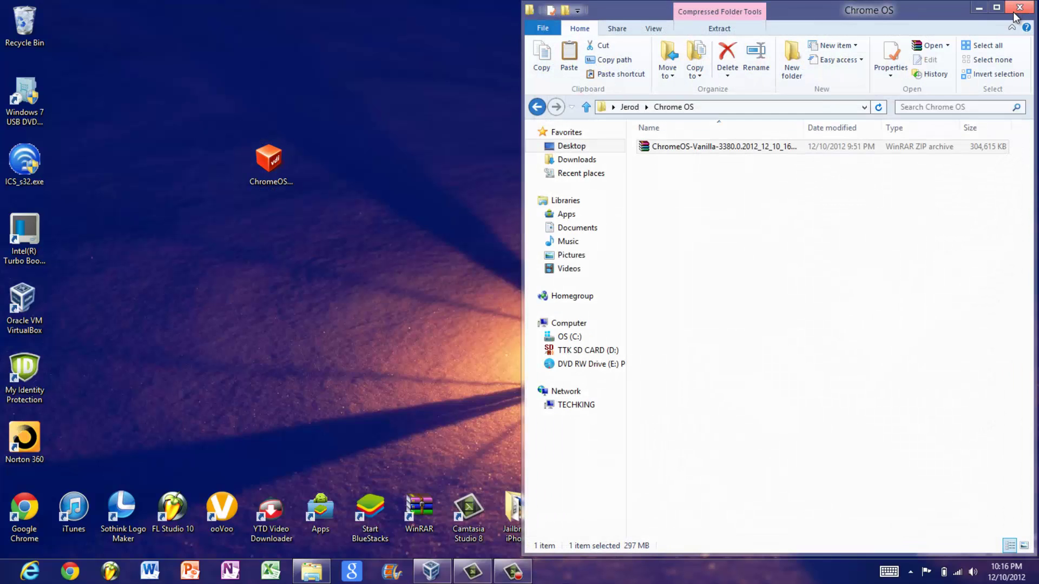
{"action": "left_click", "coordinate": [1019, 7]}
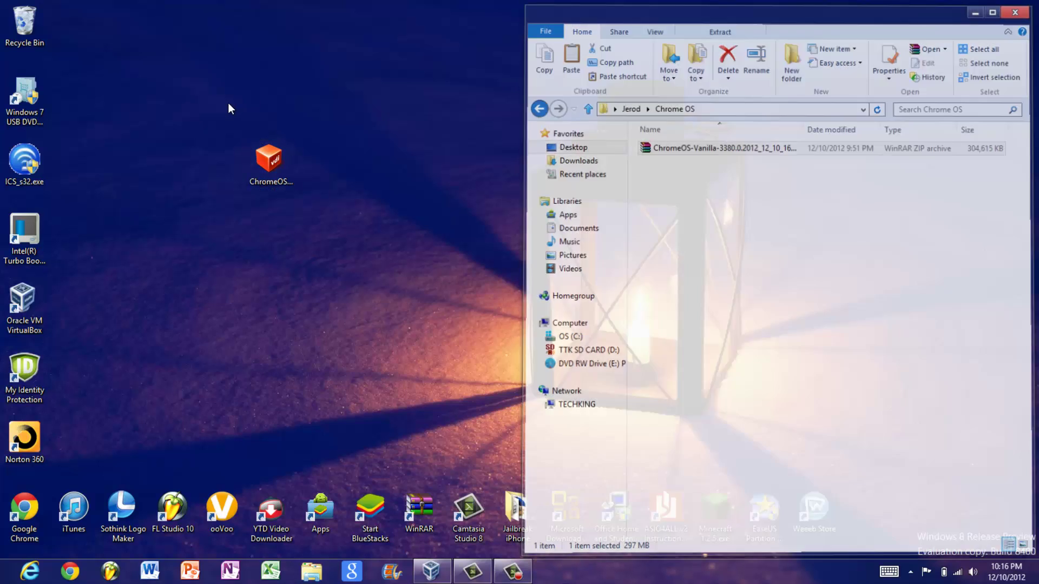
{"action": "left_click_drag", "start_coordinate": [270, 161], "coordinate": [872, 508]}
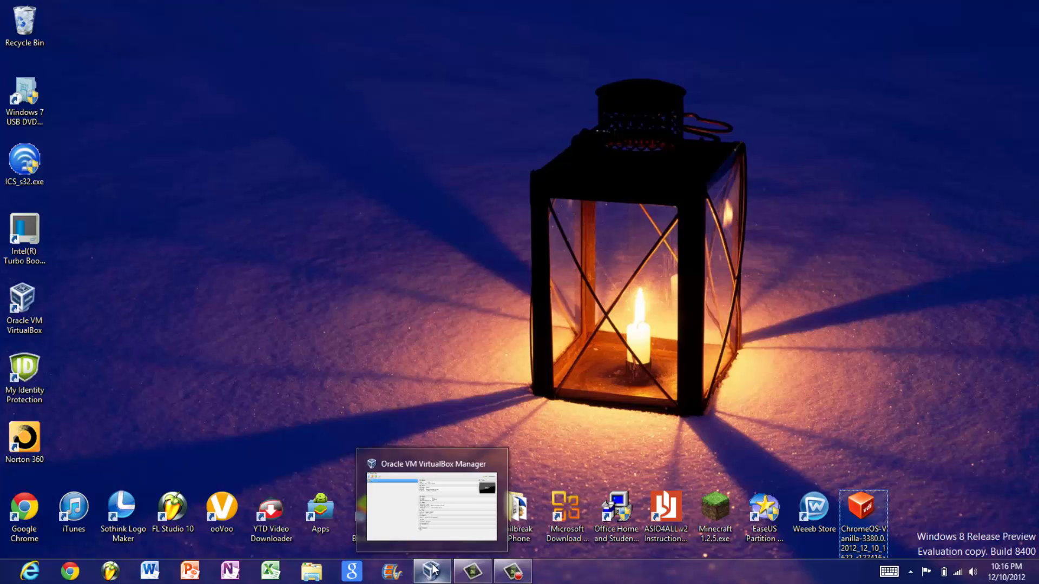
Start a new machine named 'Chrome OS' with type Linux and version Other Linux.
{"action": "left_click", "coordinate": [432, 457]}
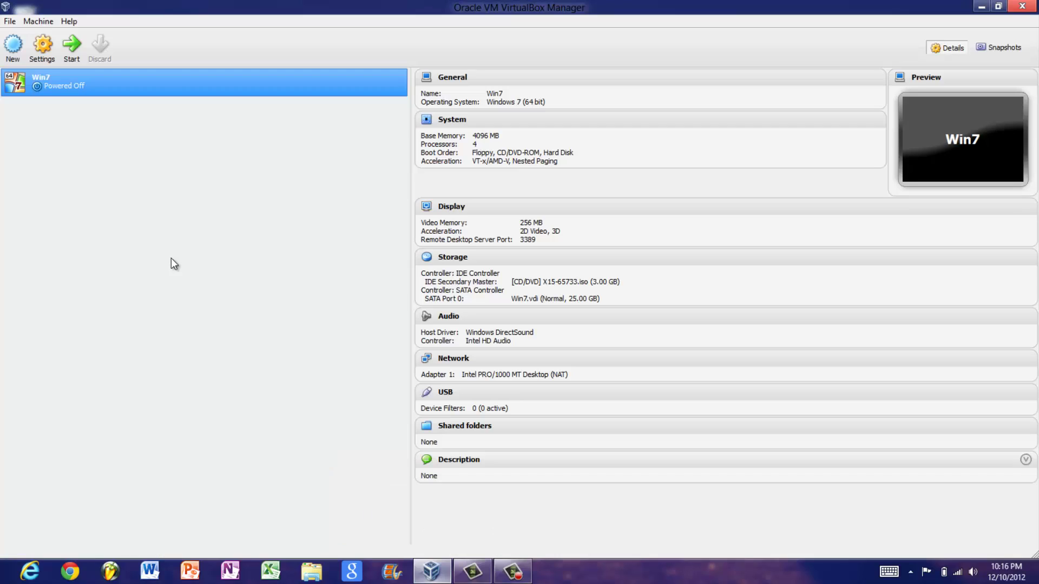
{"action": "left_click", "coordinate": [19, 52]}
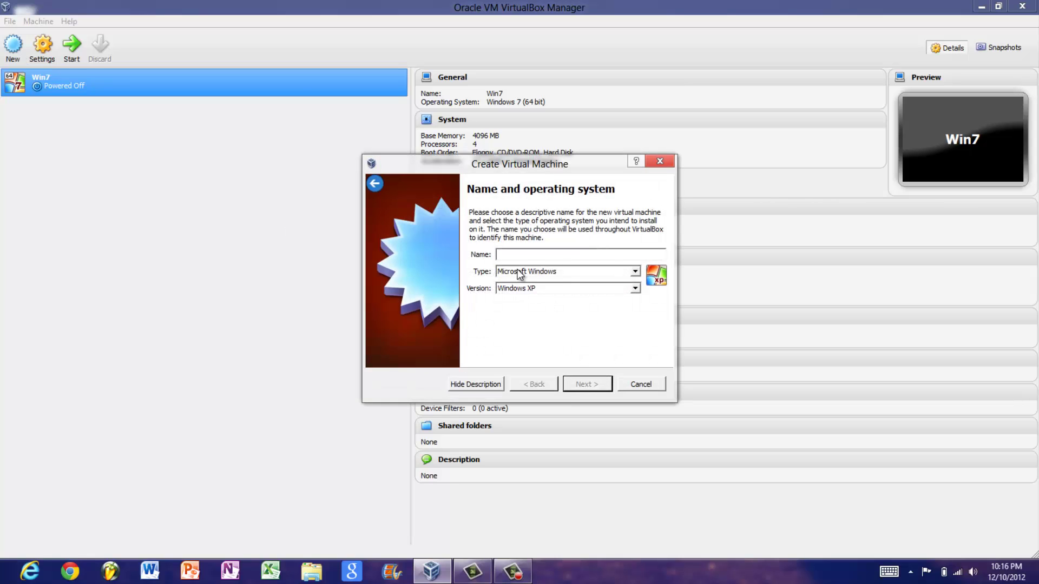
{"action": "type", "text": "Chrome OS"}
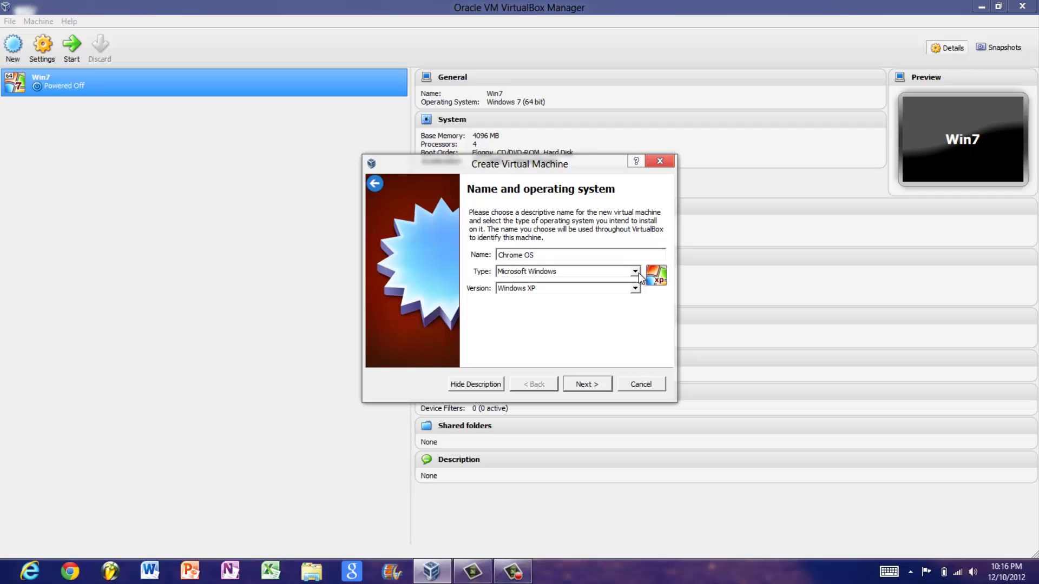
{"action": "left_click", "coordinate": [630, 272]}
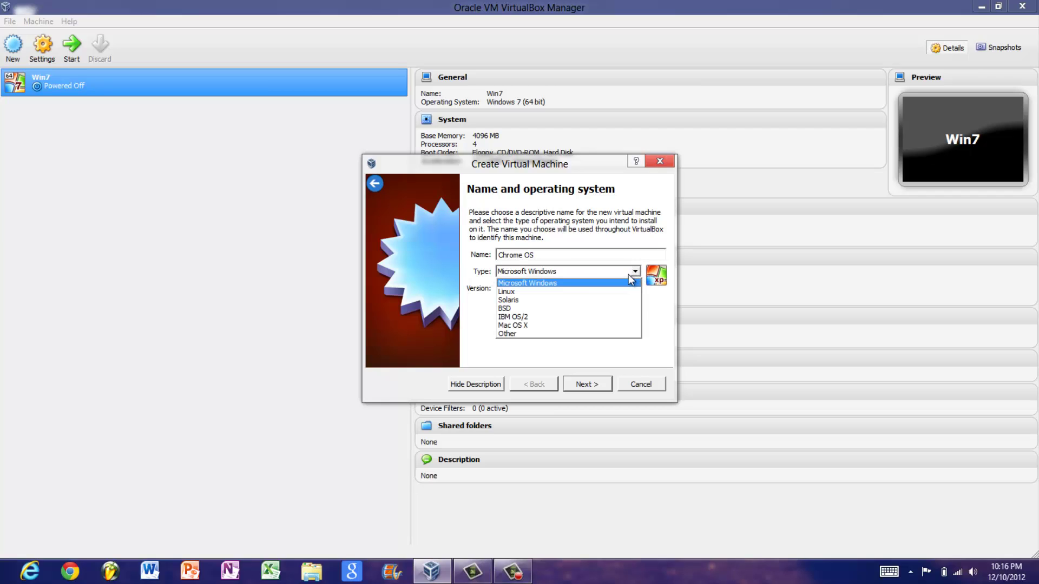
{"action": "left_click", "coordinate": [557, 291]}
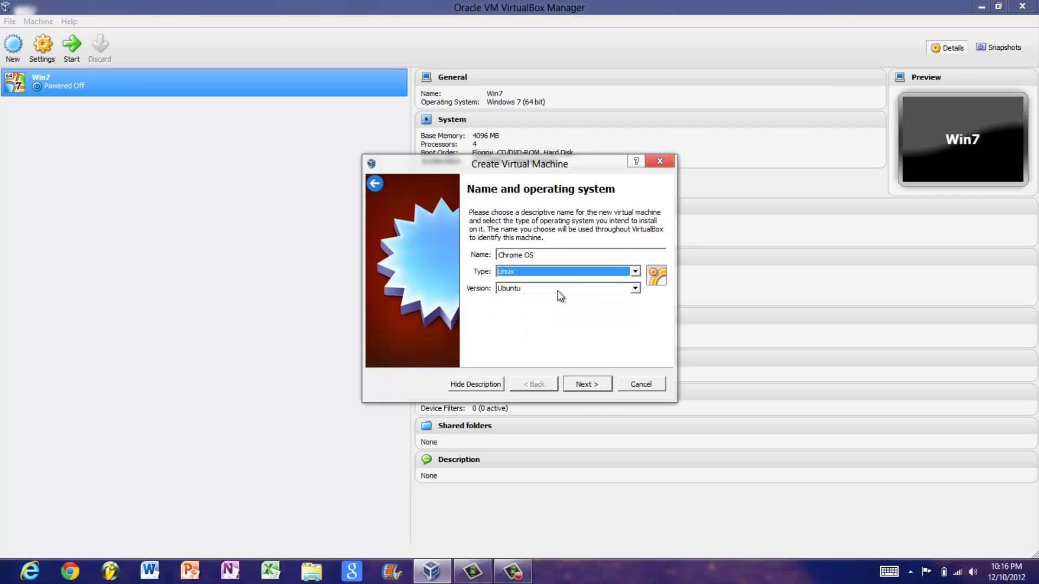
{"action": "left_click", "coordinate": [634, 289]}
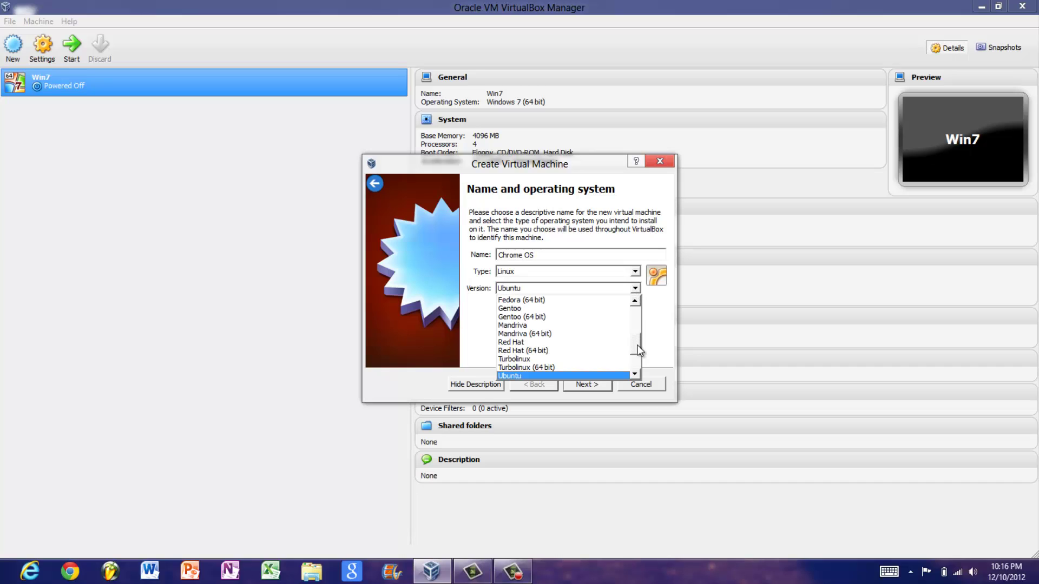
{"action": "left_click_drag", "start_coordinate": [639, 350], "coordinate": [636, 364]}
{"action": "left_click", "coordinate": [612, 373]}
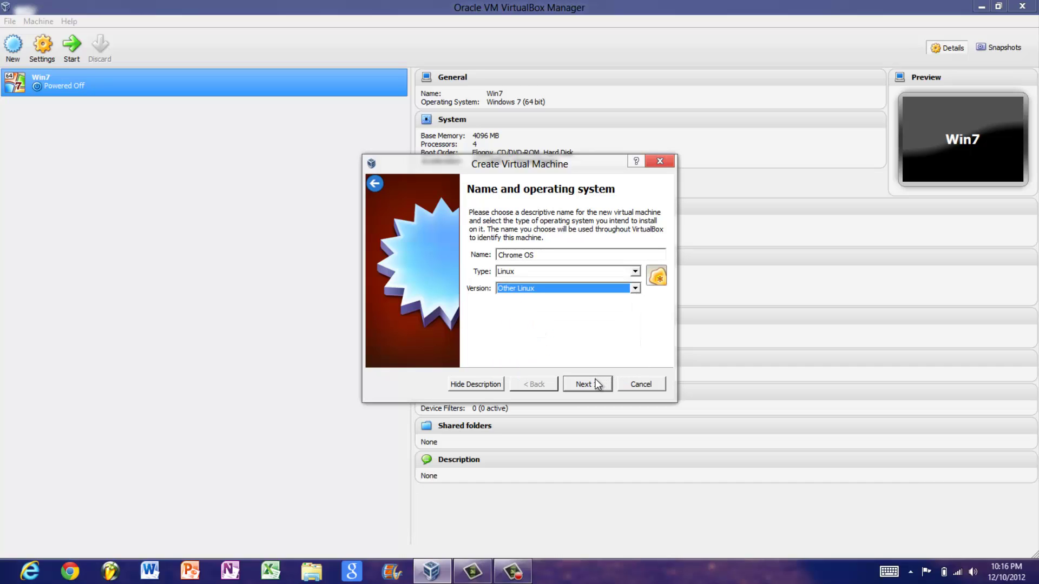
{"action": "left_click", "coordinate": [596, 385]}
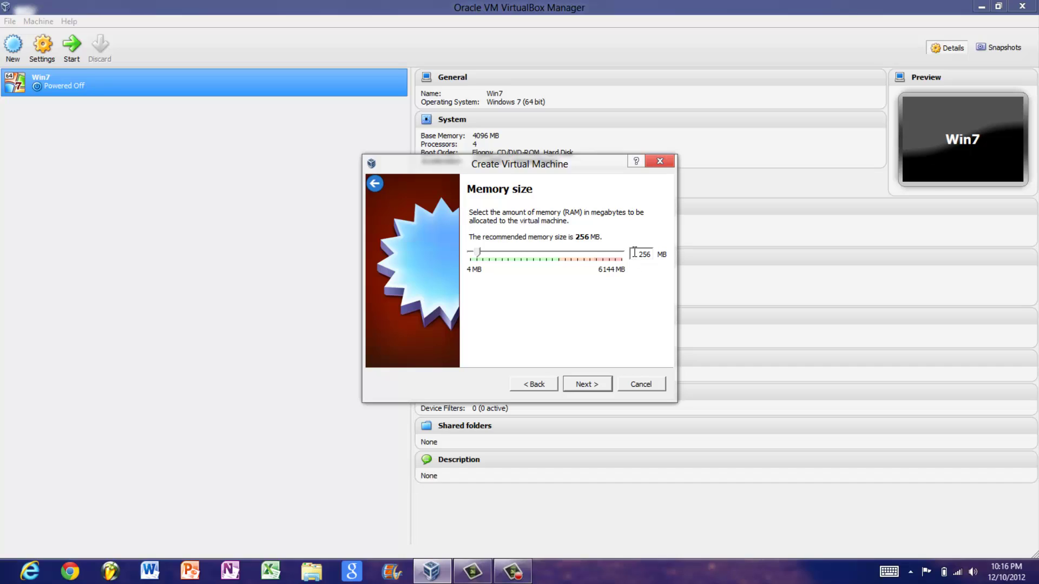
Set the new machine's memory to 2048 MB.
{"action": "left_click_drag", "start_coordinate": [634, 253], "coordinate": [661, 259]}
{"action": "type", "text": "2048"}
{"action": "double_click", "coordinate": [636, 253]}
{"action": "type", "text": "4096"}
{"action": "left_click_drag", "start_coordinate": [633, 254], "coordinate": [661, 255]}
{"action": "type", "text": "2048"}
Use the existing ChromeOS-Vanilla-3380 .vdi as the hard drive and create the machine.
{"action": "left_click", "coordinate": [584, 386]}
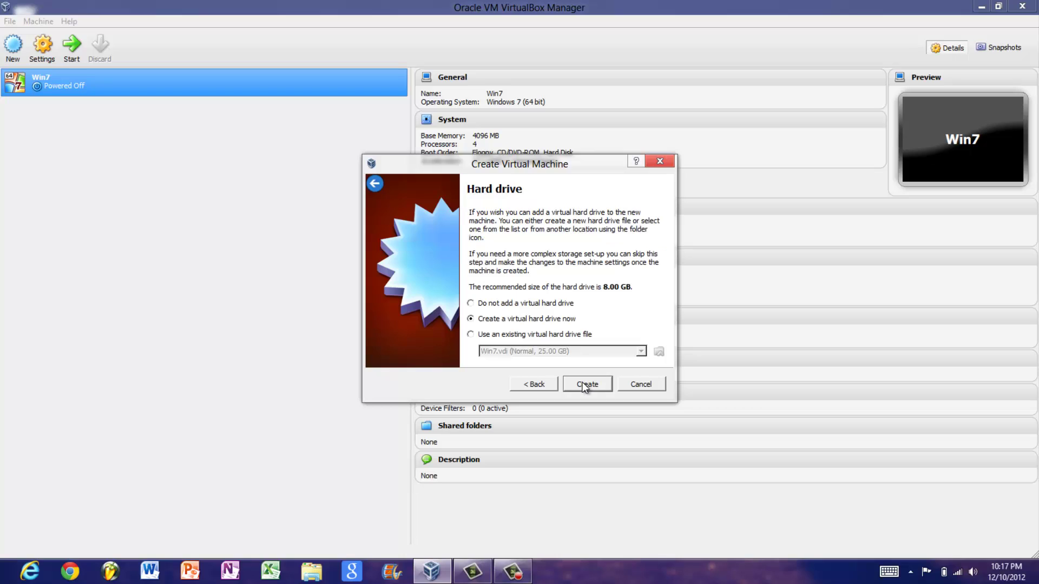
{"action": "left_click", "coordinate": [470, 335]}
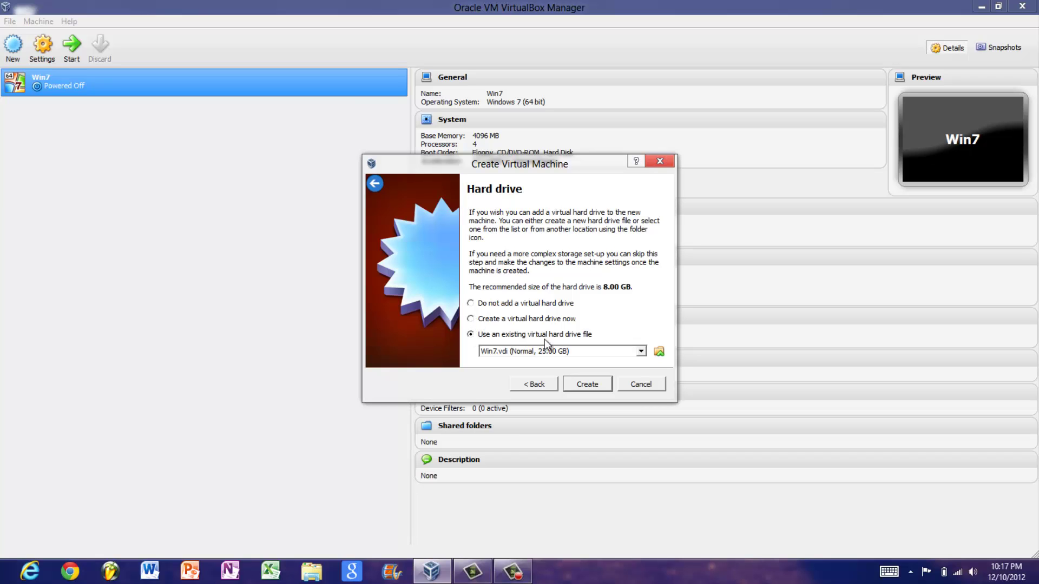
{"action": "left_click", "coordinate": [658, 352]}
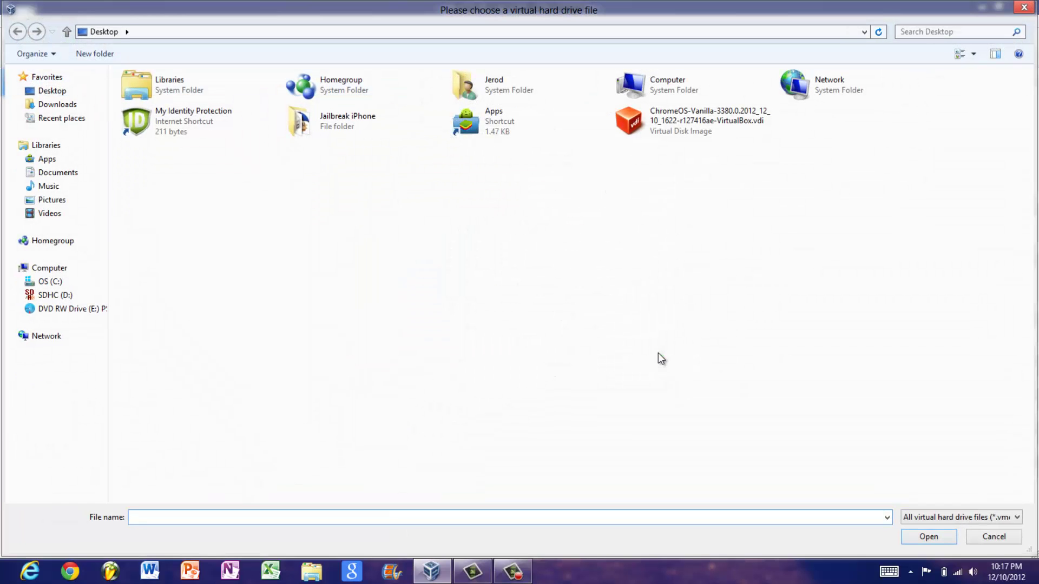
{"action": "double_click", "coordinate": [693, 119]}
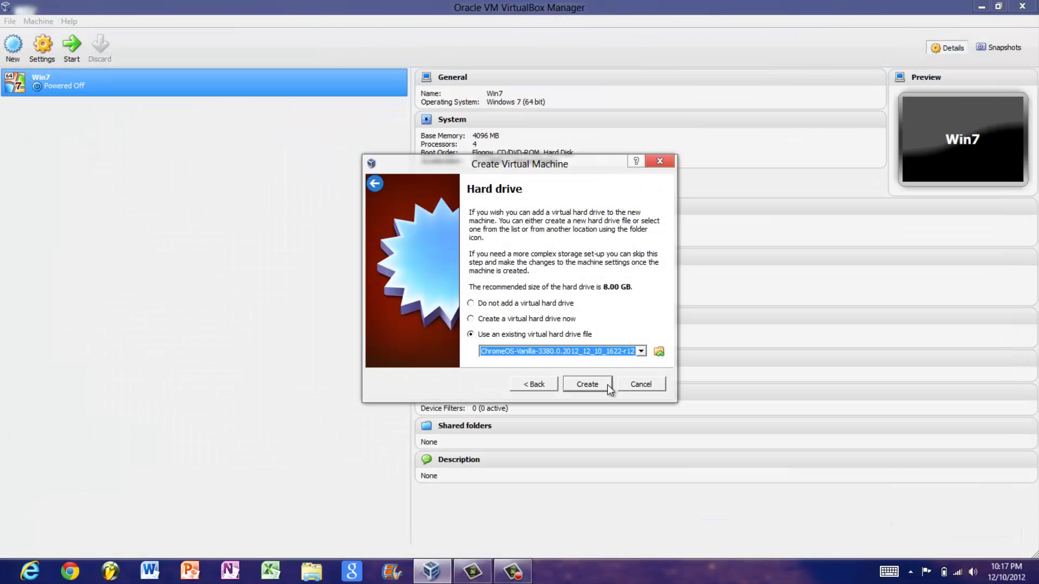
{"action": "left_click", "coordinate": [583, 386]}
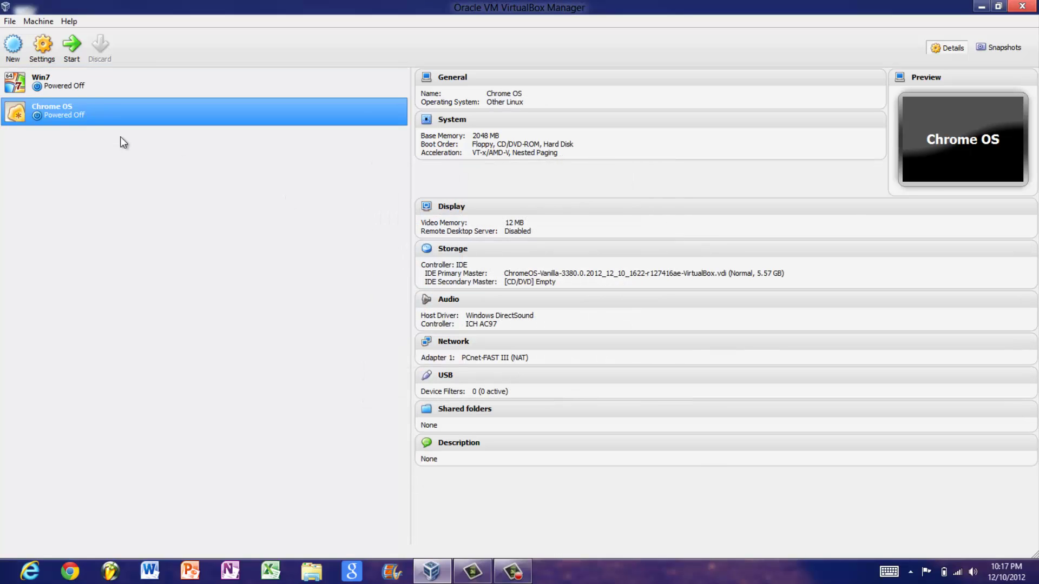
Enable 3D and 2D video acceleration in the Chrome OS display settings.
{"action": "left_click", "coordinate": [42, 48]}
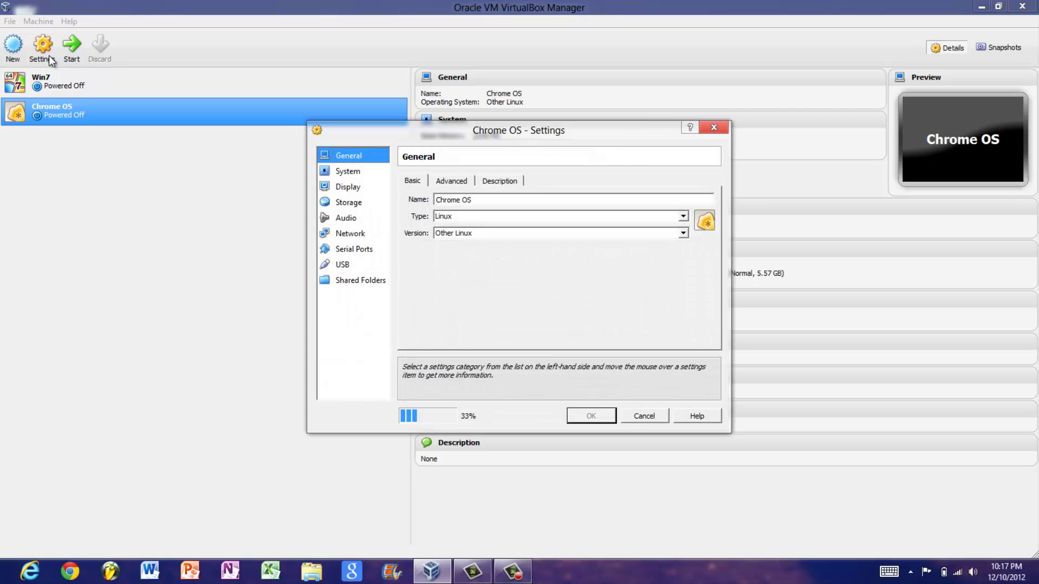
{"action": "left_click", "coordinate": [353, 186]}
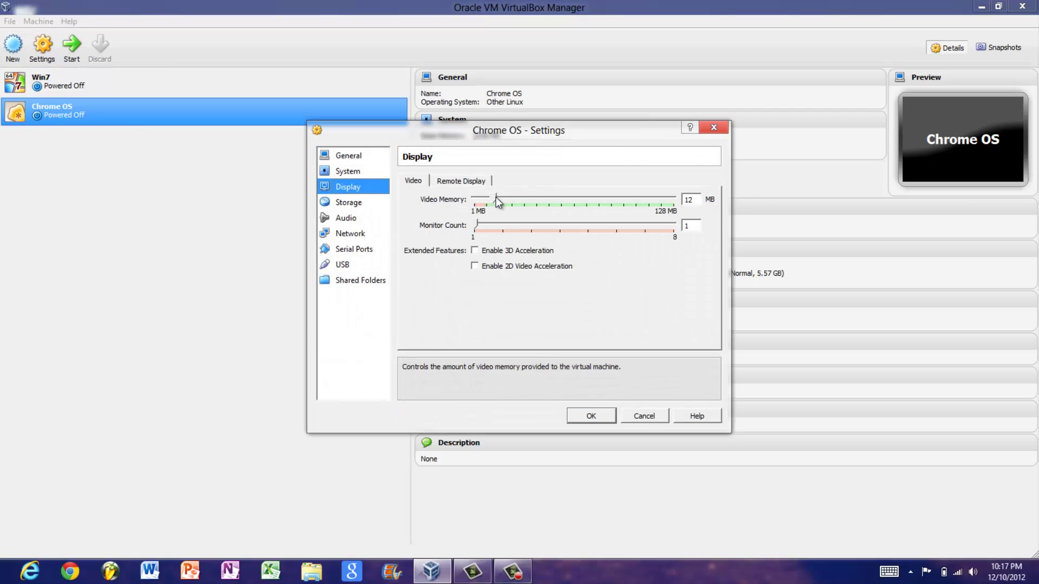
{"action": "left_click", "coordinate": [474, 251]}
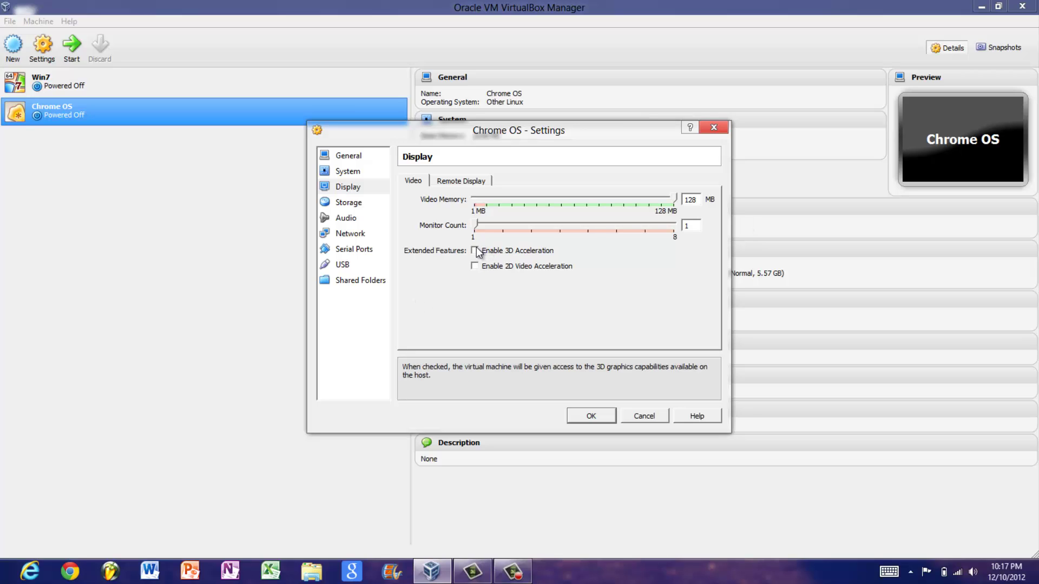
{"action": "left_click", "coordinate": [475, 266]}
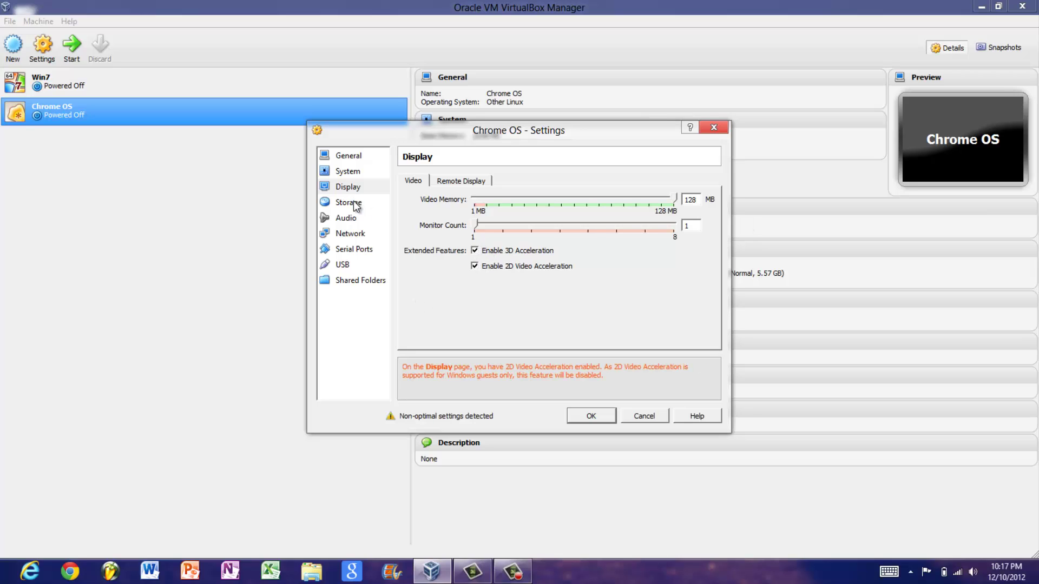
Set the network adapter to Bridged Adapter with Intel PRO/1000 MT Desktop and save.
{"action": "left_click", "coordinate": [342, 234]}
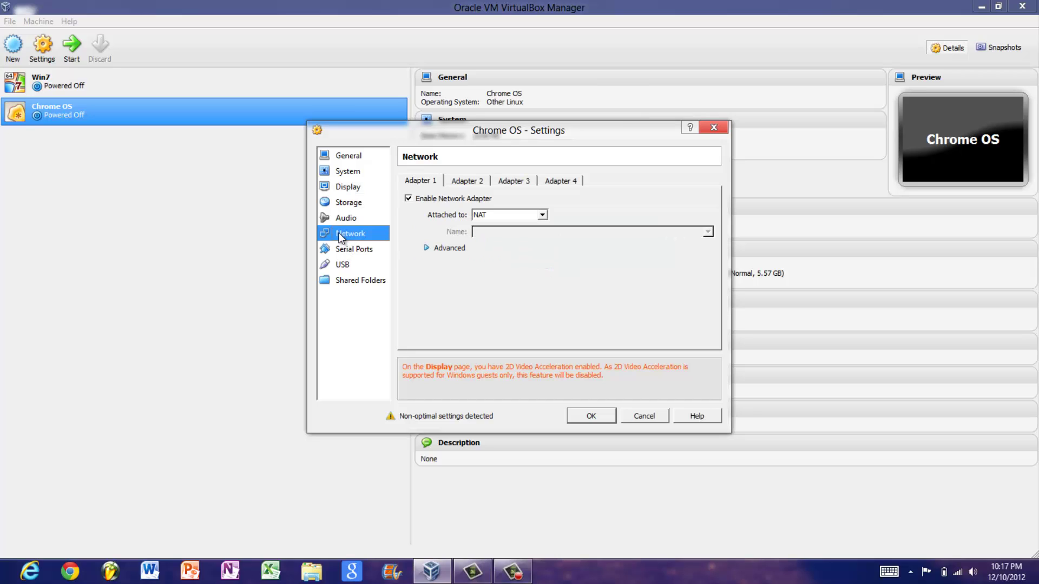
{"action": "left_click", "coordinate": [541, 215]}
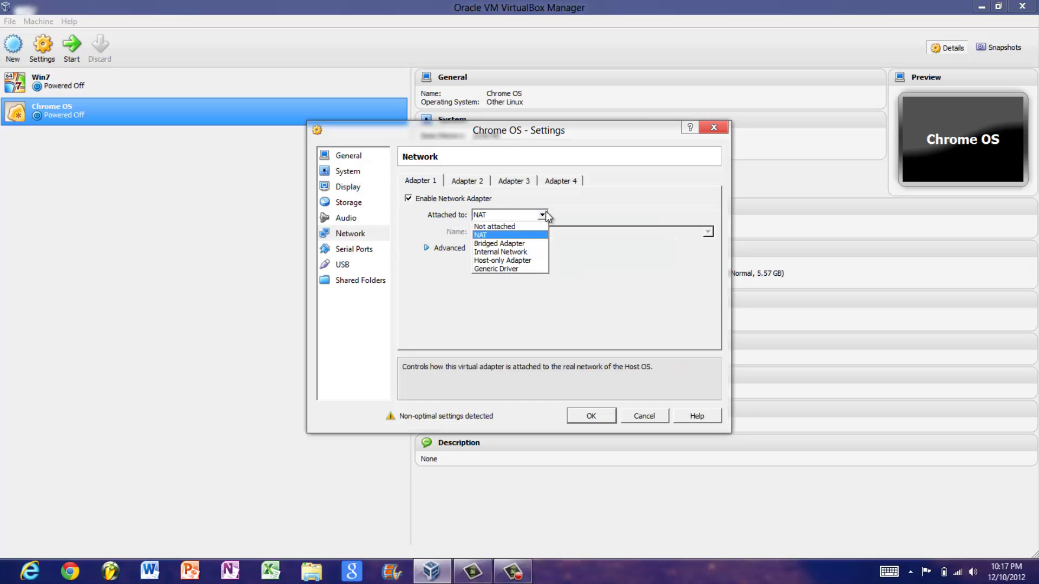
{"action": "left_click", "coordinate": [535, 245]}
{"action": "left_click", "coordinate": [435, 247]}
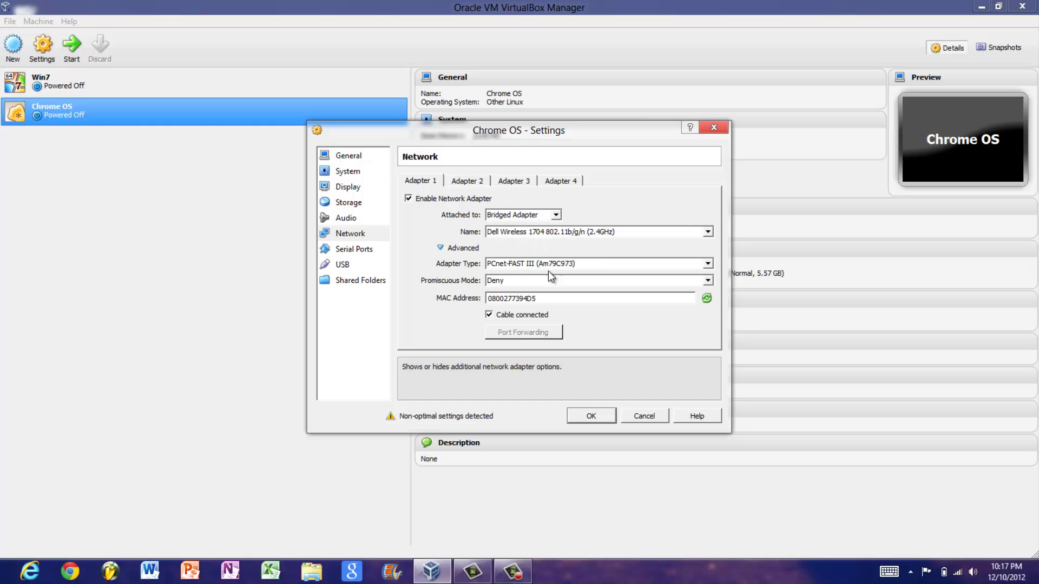
{"action": "left_click", "coordinate": [707, 264]}
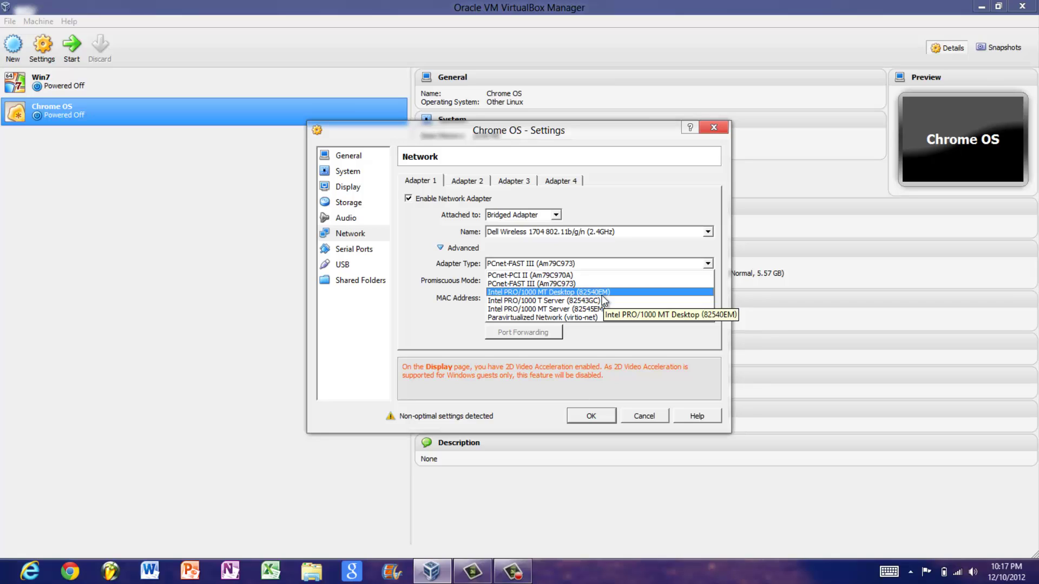
{"action": "left_click", "coordinate": [603, 297]}
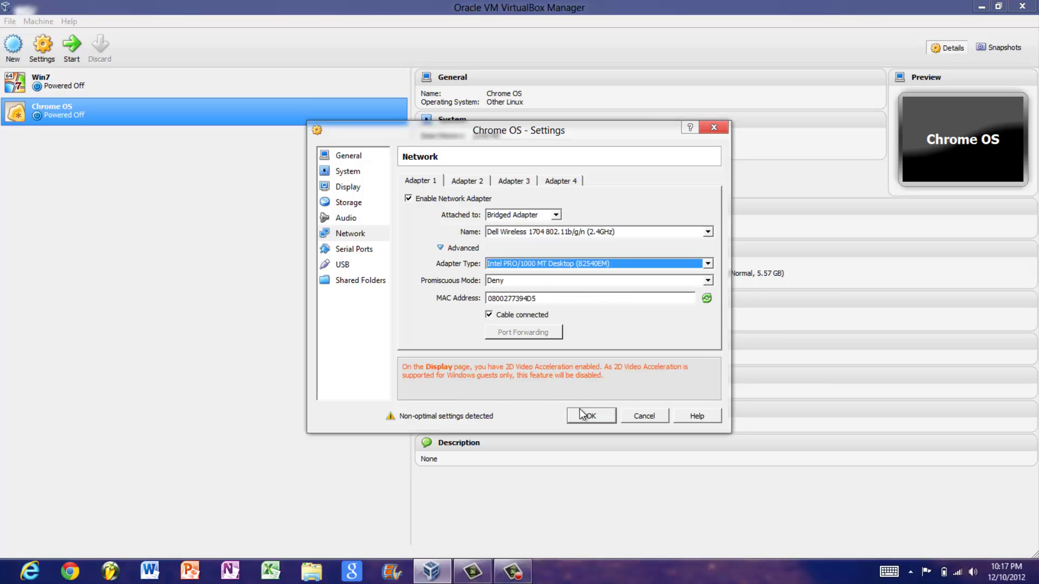
{"action": "left_click", "coordinate": [367, 265]}
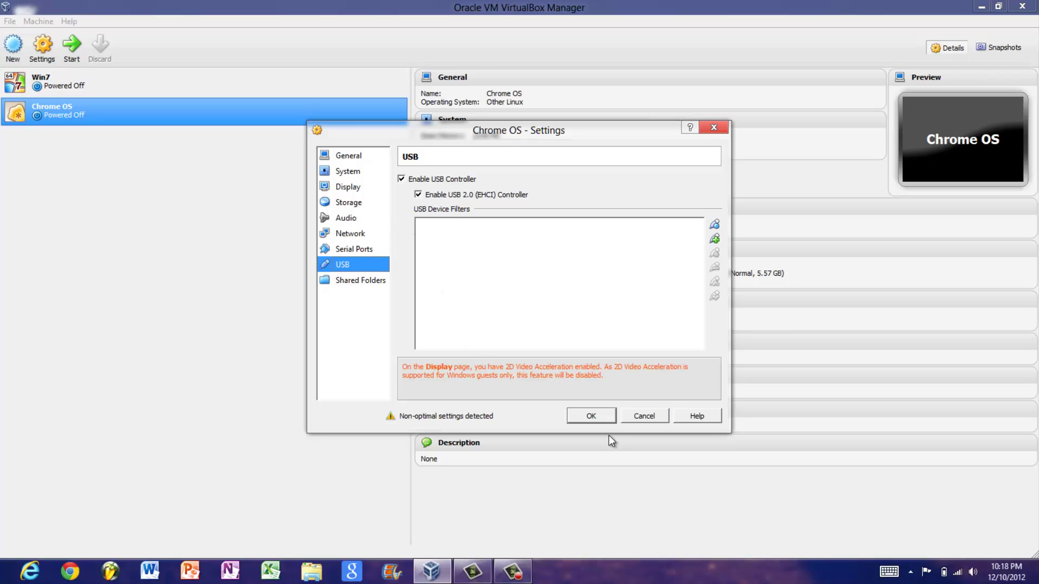
{"action": "left_click", "coordinate": [583, 415]}
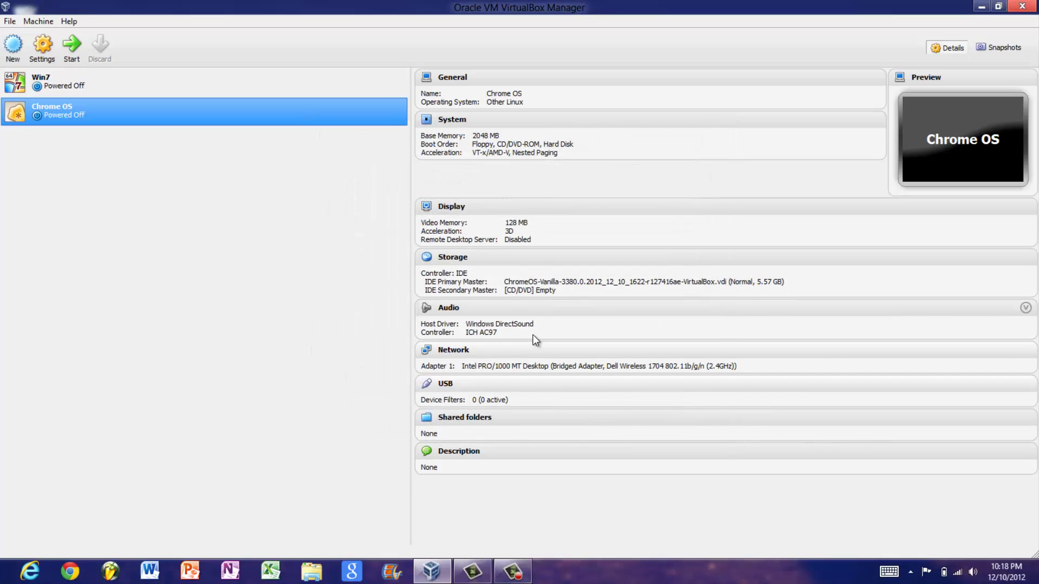
Boot the Chrome OS machine in a maximized window and dismiss the mouse integration notice.
{"action": "left_click", "coordinate": [70, 43]}
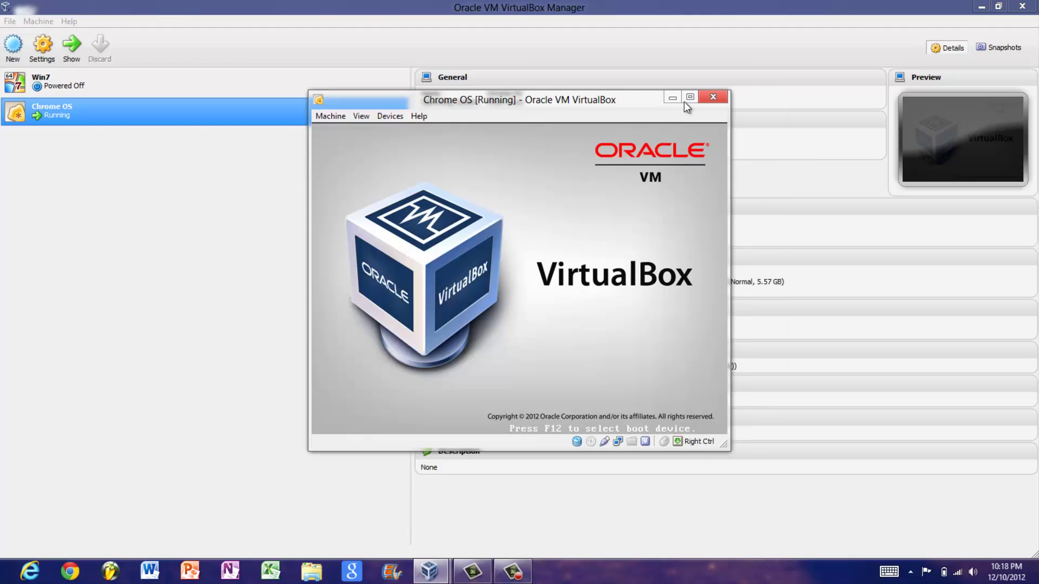
{"action": "left_click", "coordinate": [688, 100]}
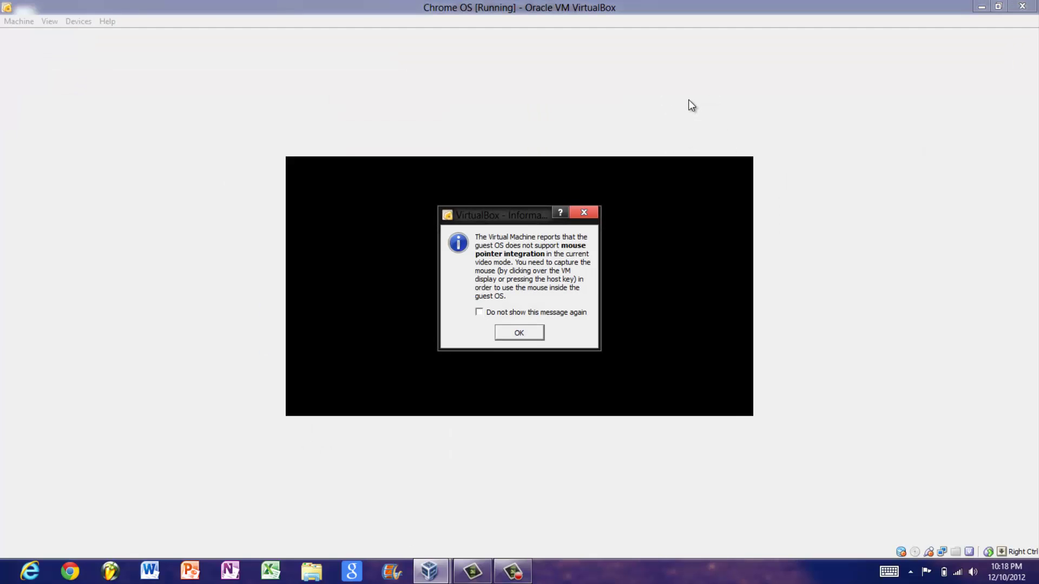
{"action": "left_click", "coordinate": [517, 332]}
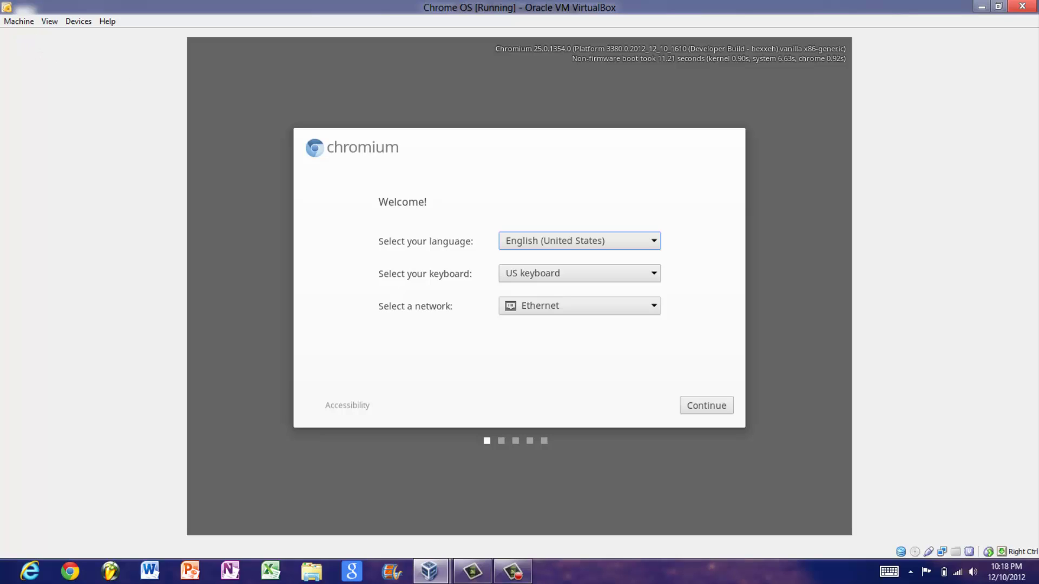
Toggle mouse integration off and back on from the Machine menu.
{"action": "left_click", "coordinate": [519, 286]}
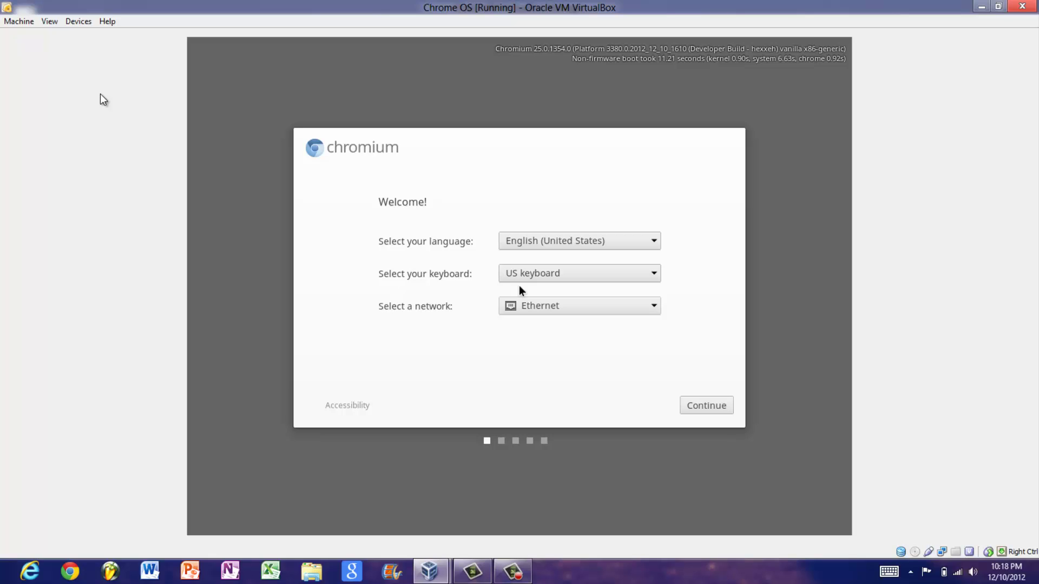
{"action": "left_click", "coordinate": [19, 21]}
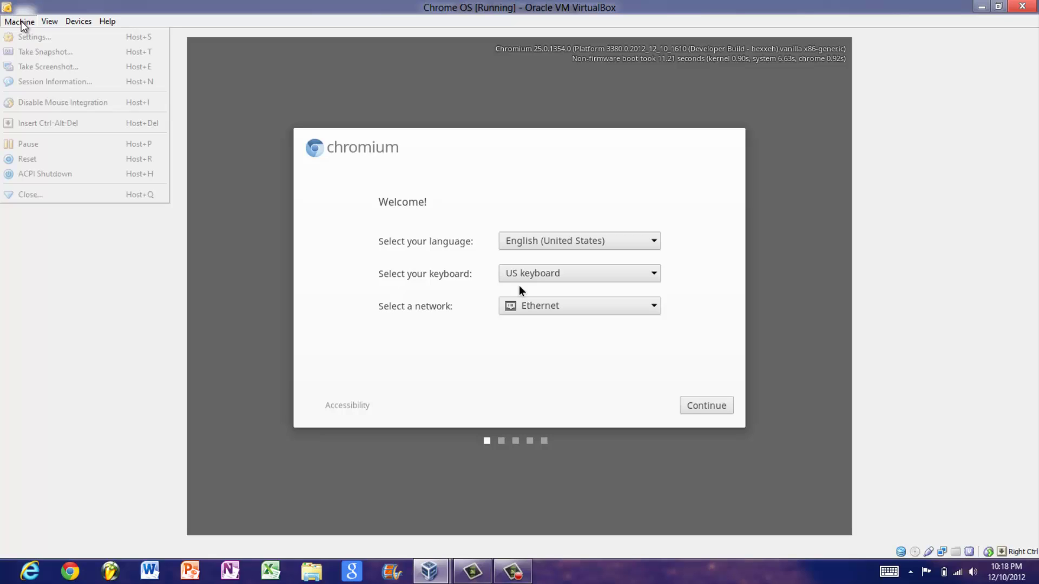
{"action": "left_click", "coordinate": [55, 104]}
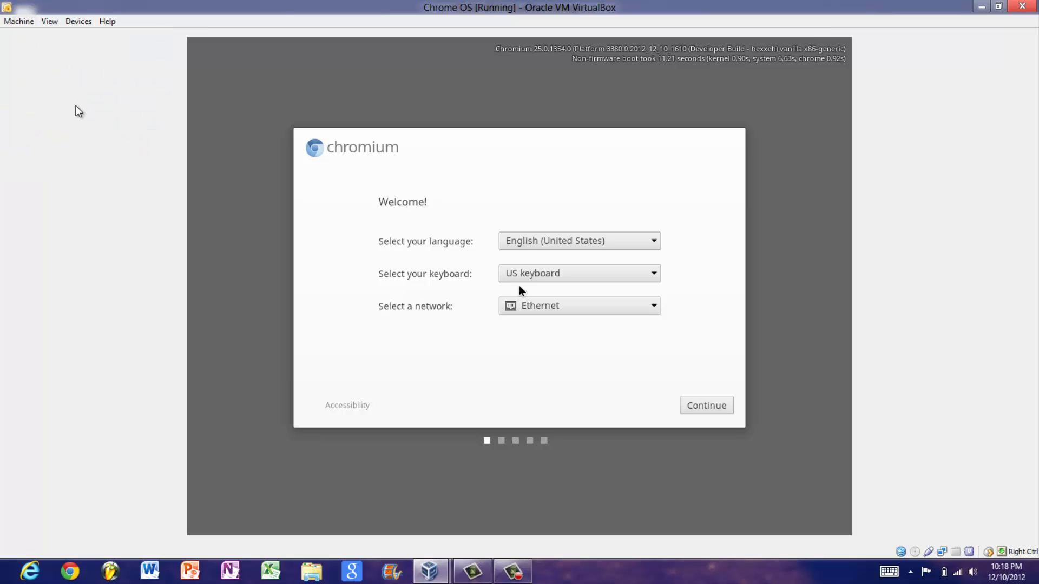
{"action": "left_click", "coordinate": [378, 232]}
{"action": "left_click", "coordinate": [17, 21]}
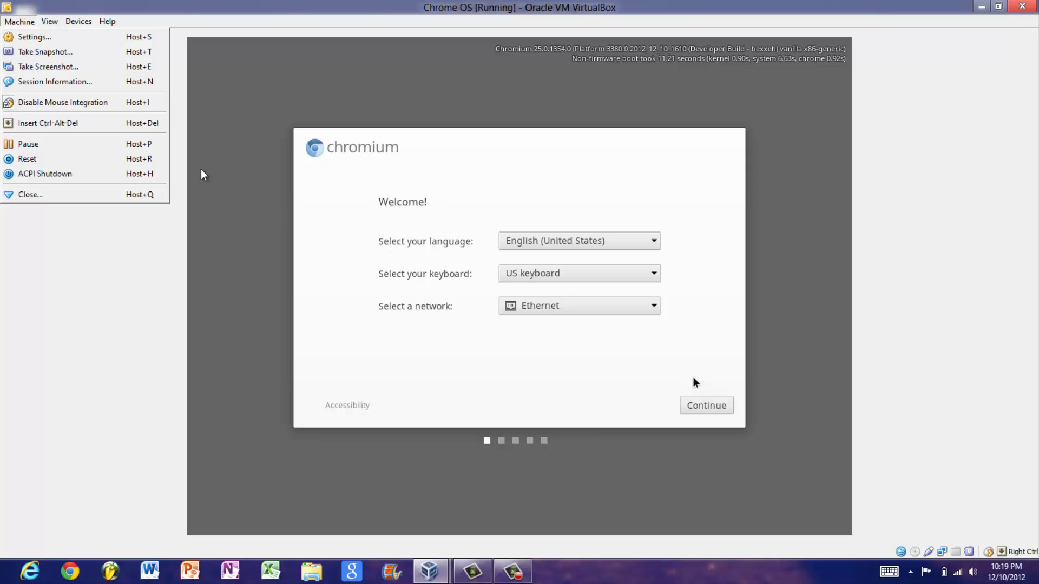
{"action": "left_click", "coordinate": [122, 106]}
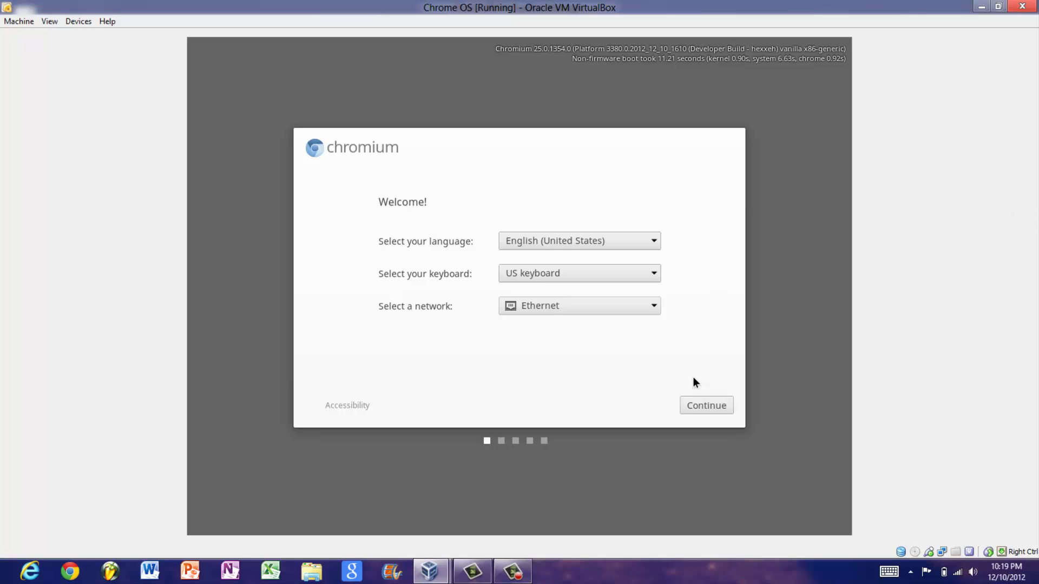
{"action": "left_click", "coordinate": [17, 21]}
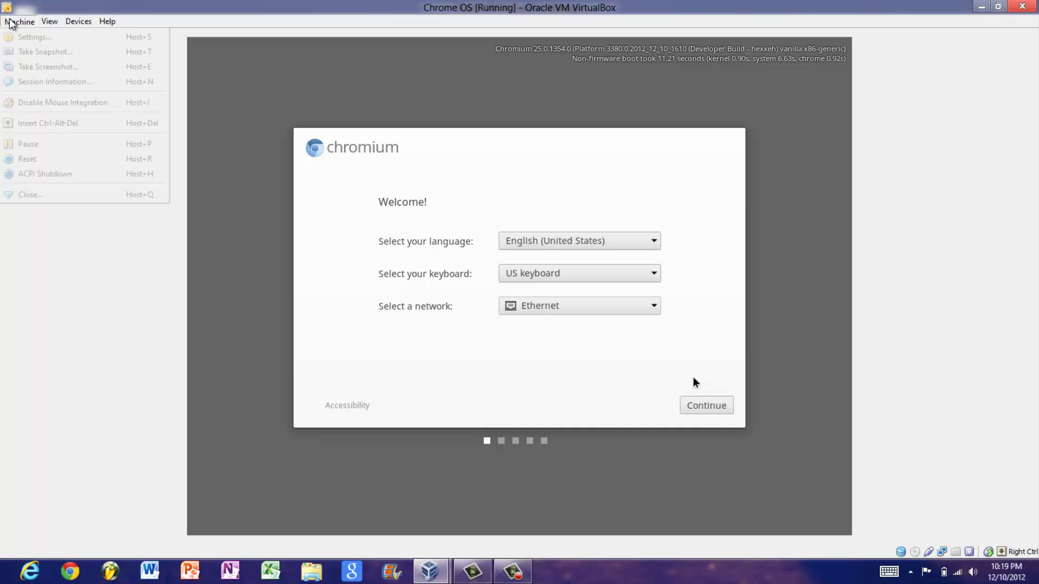
{"action": "left_click", "coordinate": [41, 106]}
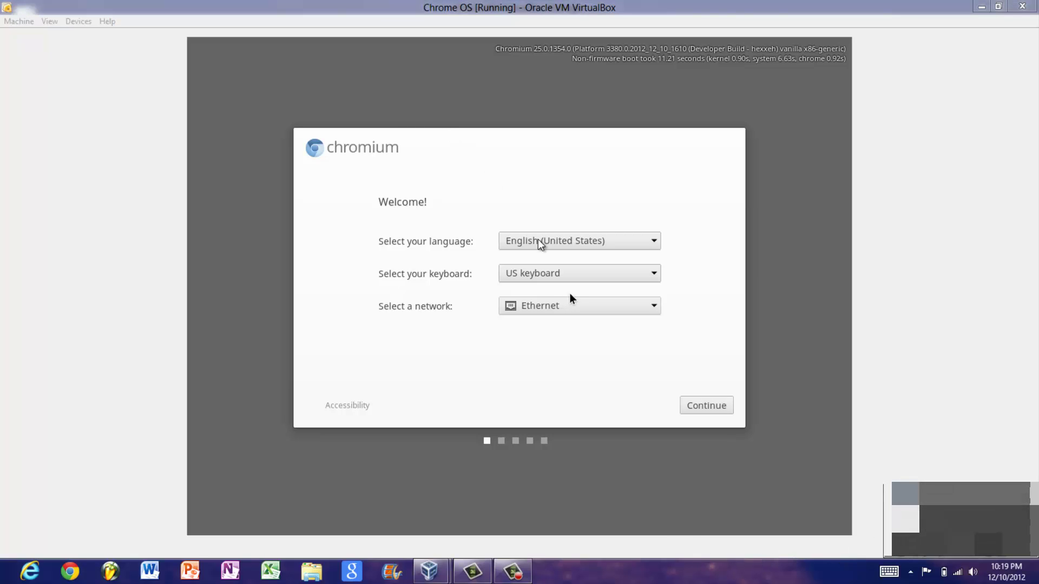
Keep Ethernet as the network and continue past the Welcome screen.
{"action": "left_click", "coordinate": [586, 305]}
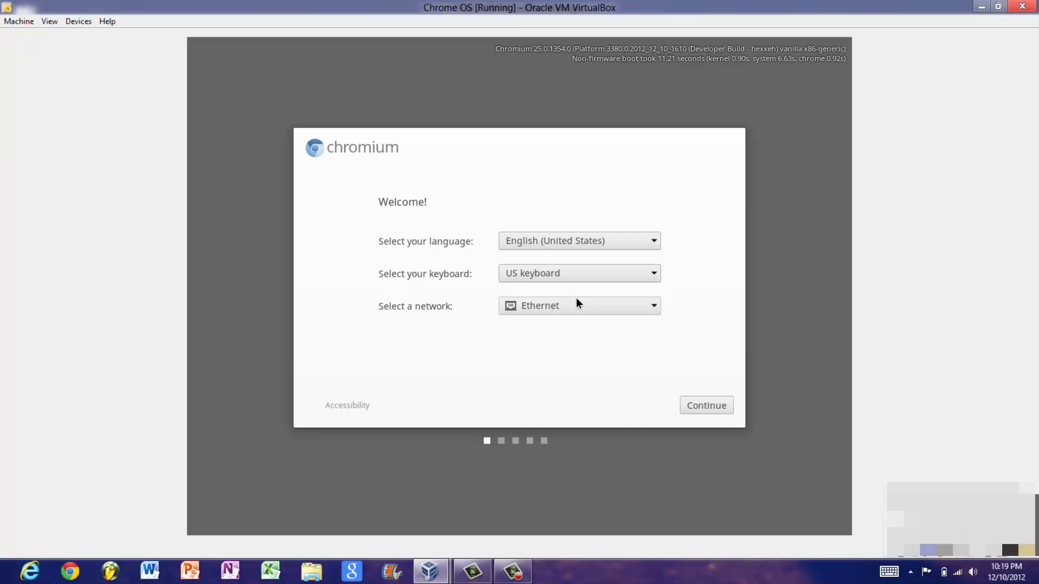
{"action": "left_click", "coordinate": [584, 303]}
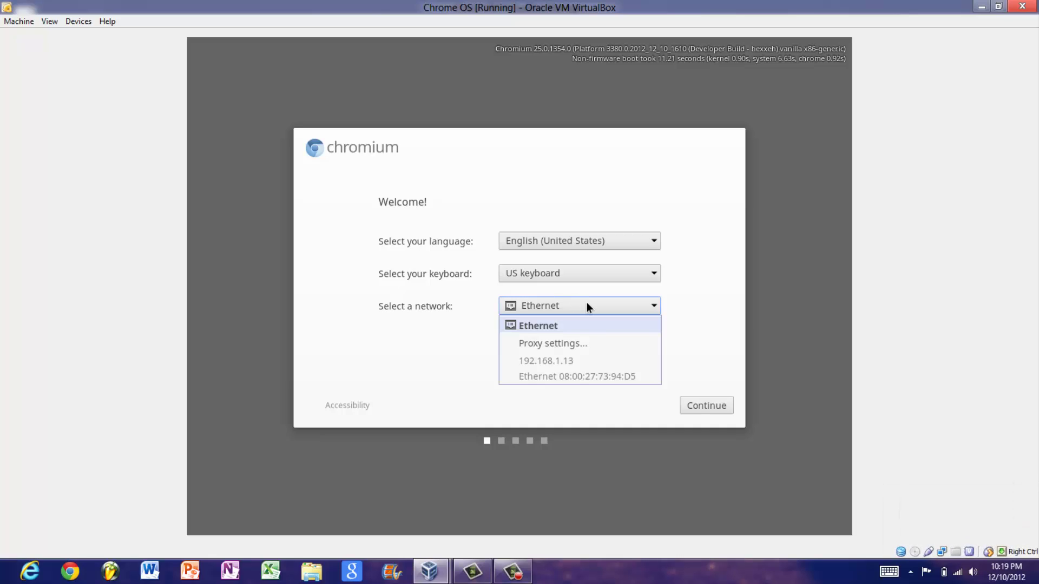
{"action": "left_click", "coordinate": [586, 302]}
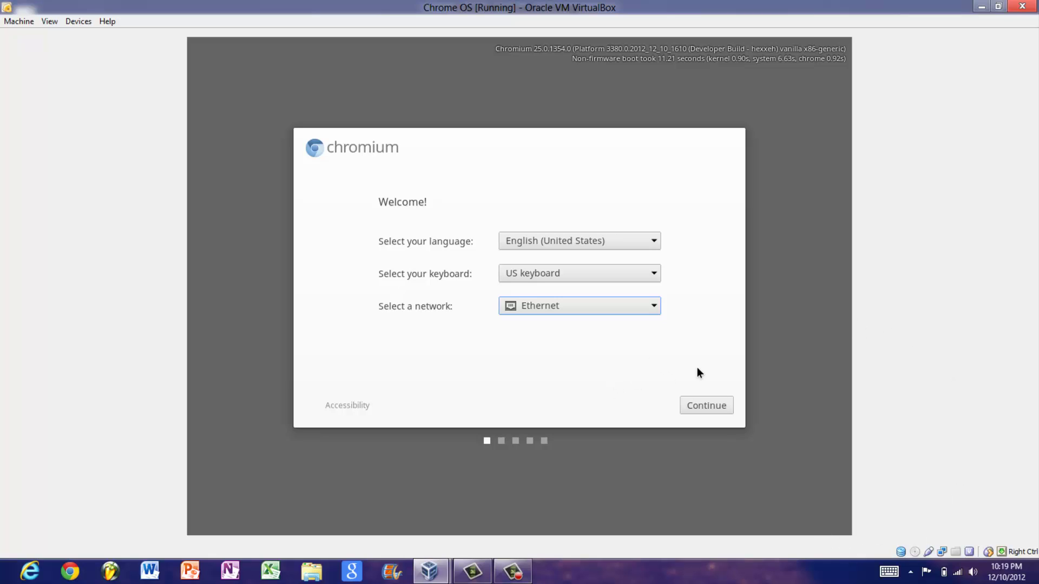
{"action": "left_click", "coordinate": [686, 397]}
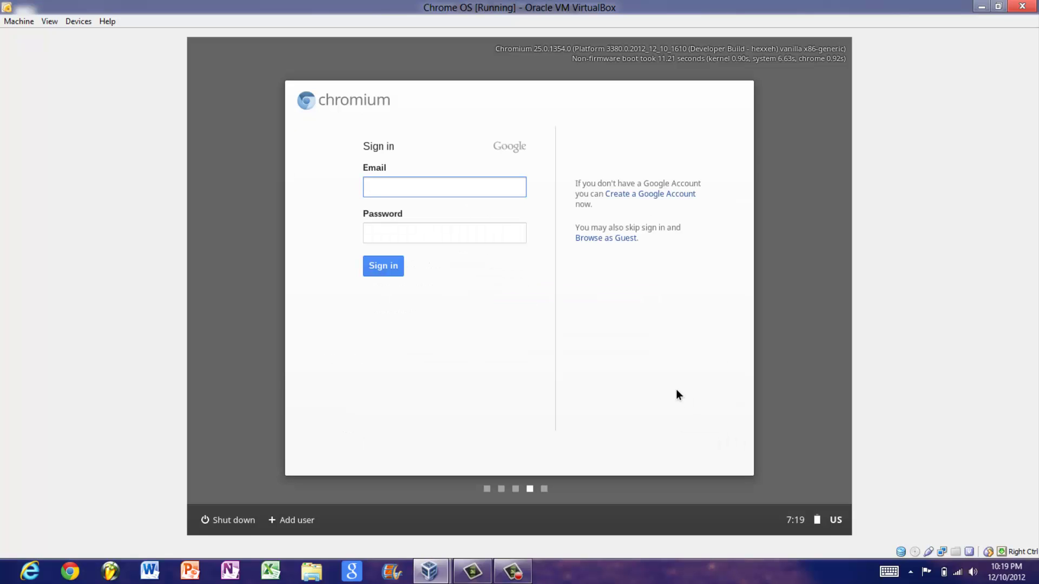
Enter the Google account e-mail in the Email field, fixing a Caps Lock slip and a typo.
{"action": "key", "text": "Caps_Lock"}
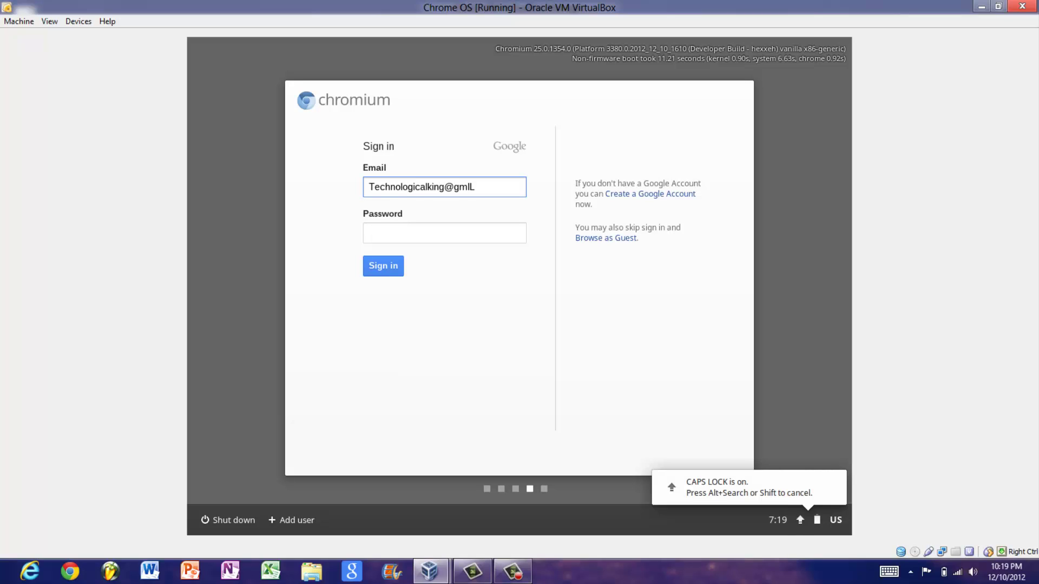
{"action": "key", "text": "Caps_Lock"}
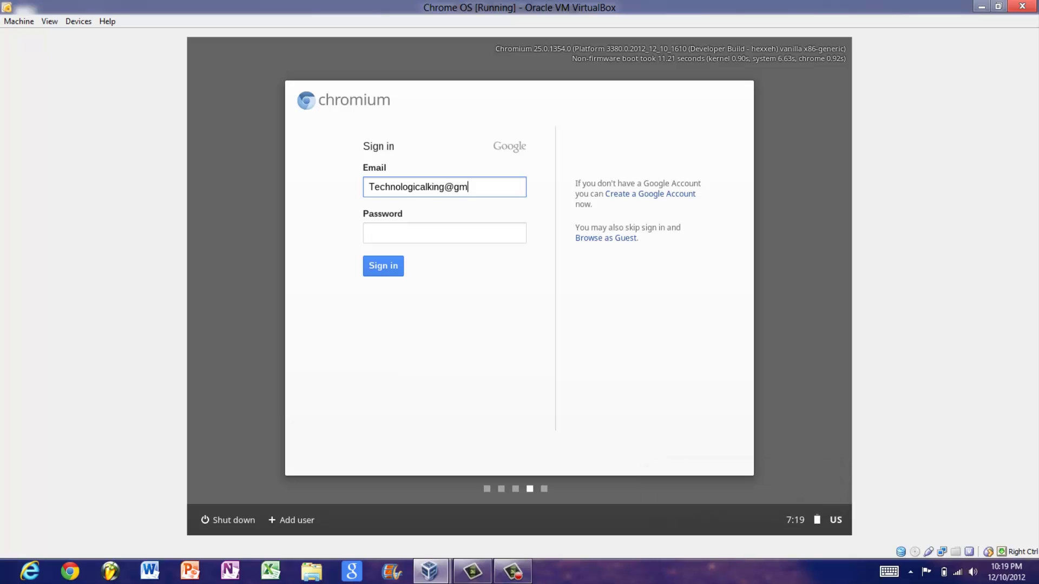
{"action": "type", "text": "om"}
Enter the account password and sign in to Chromium.
{"action": "key", "text": "Tab"}
{"action": "type", "text": "*****"}
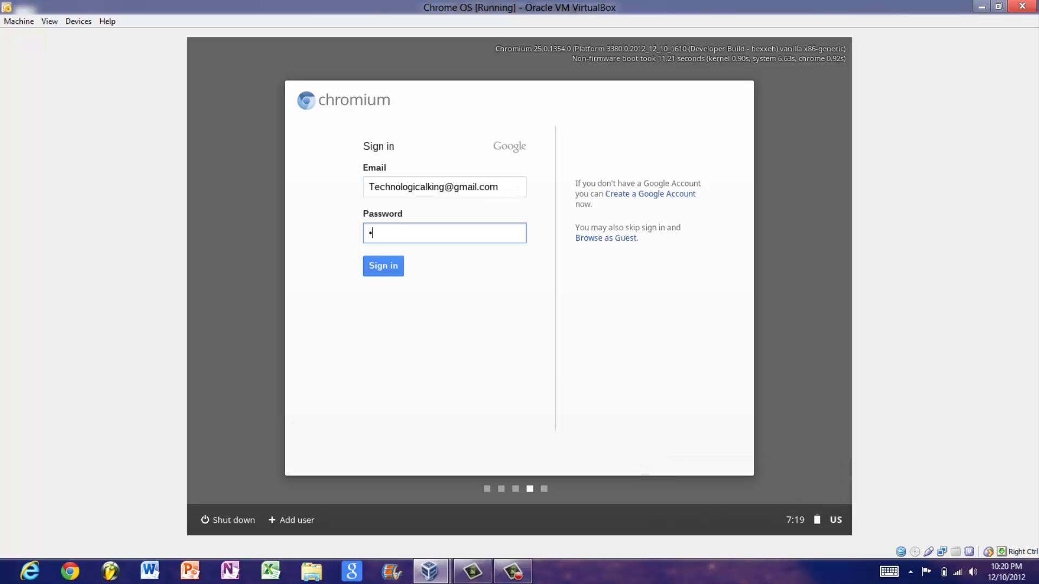
{"action": "type", "text": "******"}
{"action": "left_click", "coordinate": [388, 260]}
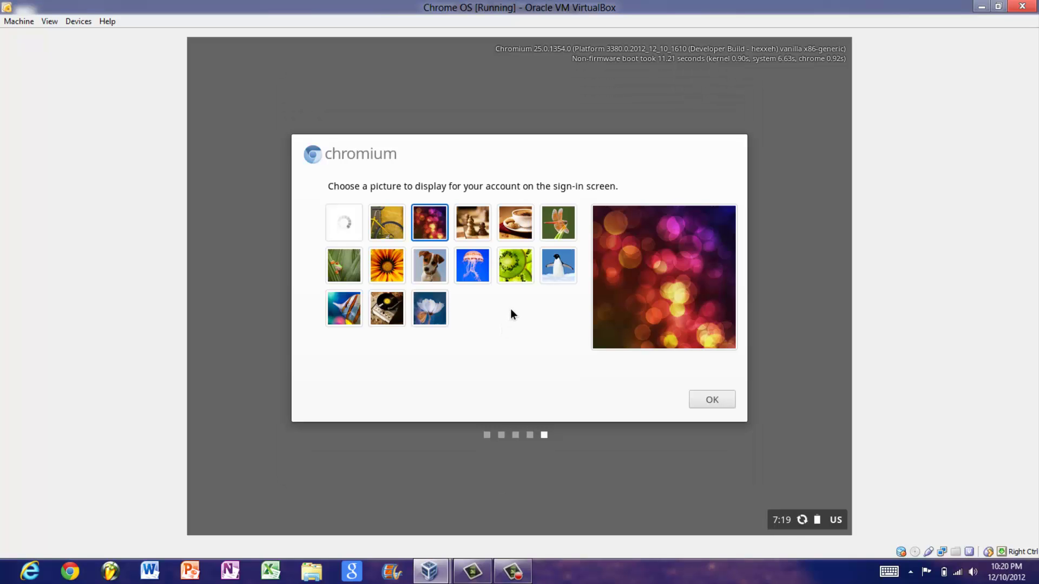
Choose the record-player image as the account picture and confirm with OK.
{"action": "left_click", "coordinate": [545, 280]}
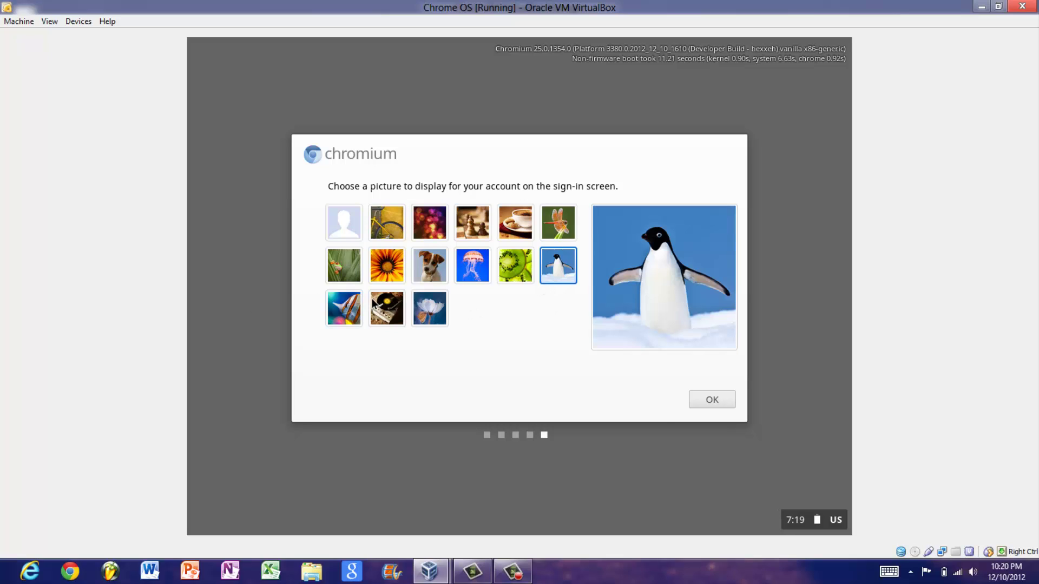
{"action": "left_click", "coordinate": [387, 309]}
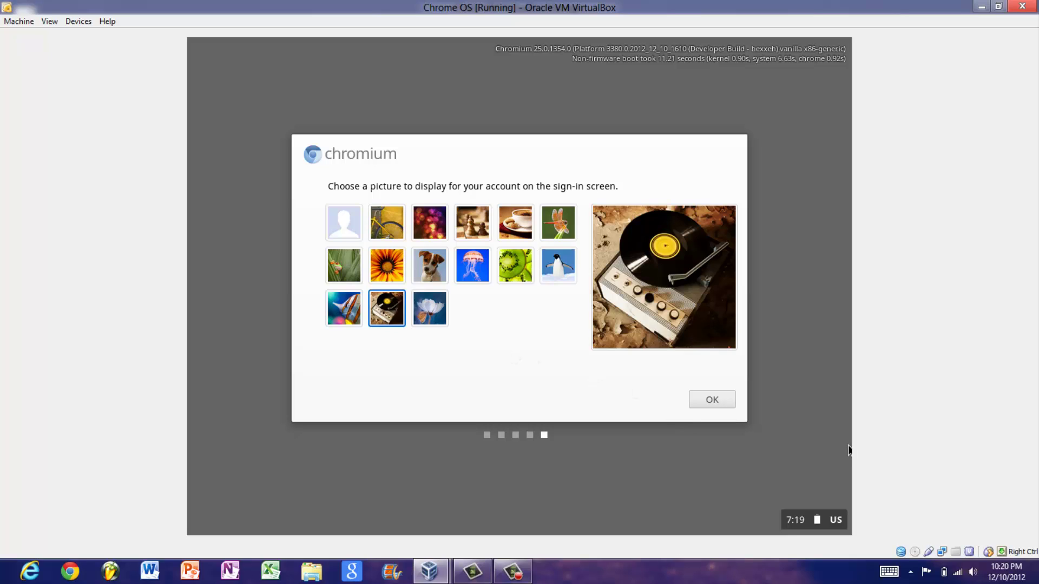
{"action": "left_click", "coordinate": [730, 403]}
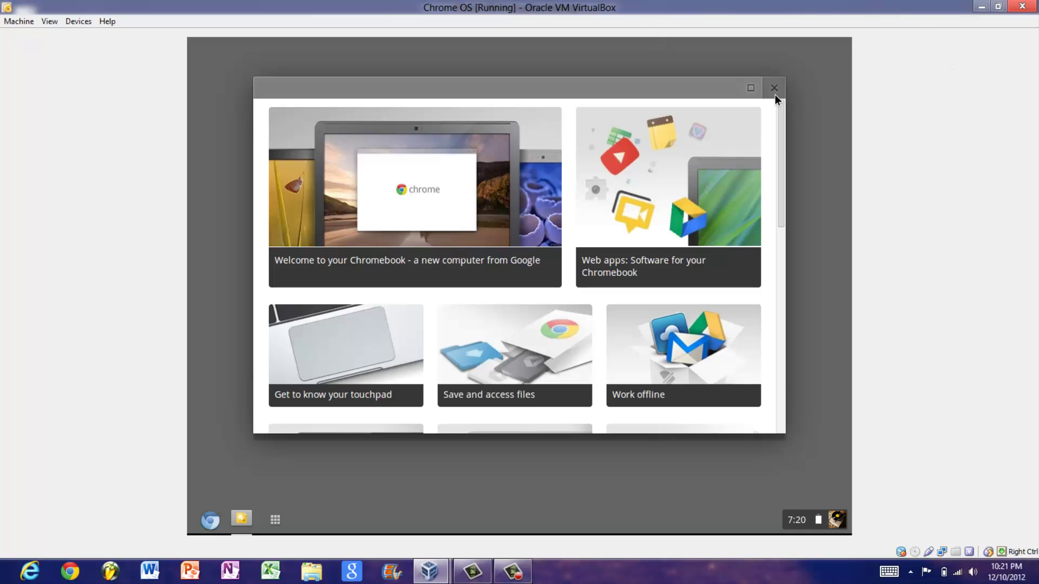
Close the welcome guide, toggle Autohide launcher on and back off, then choose Set wallpaper...
{"action": "left_click", "coordinate": [774, 95]}
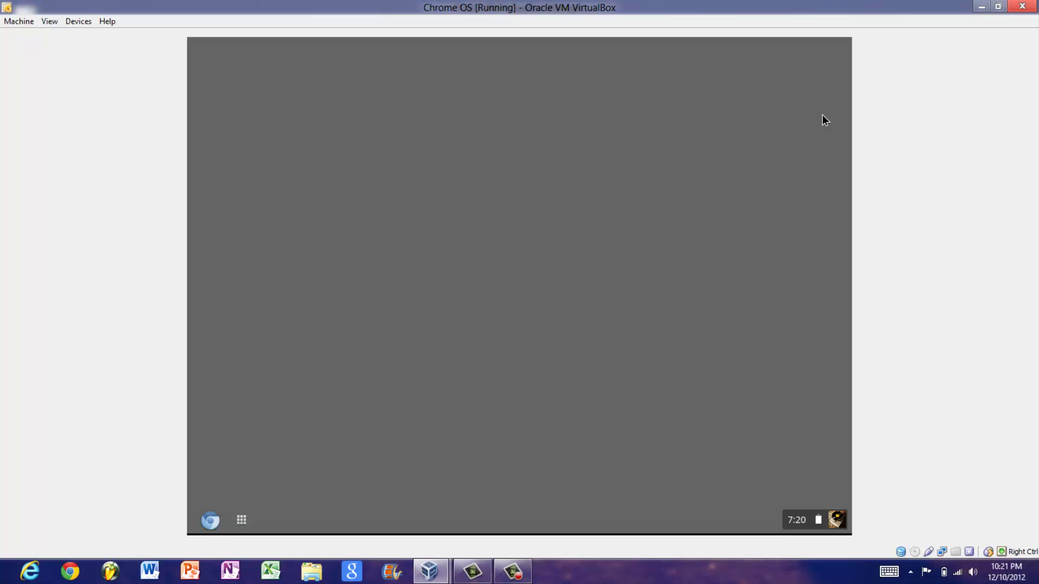
{"action": "right_click", "coordinate": [822, 114]}
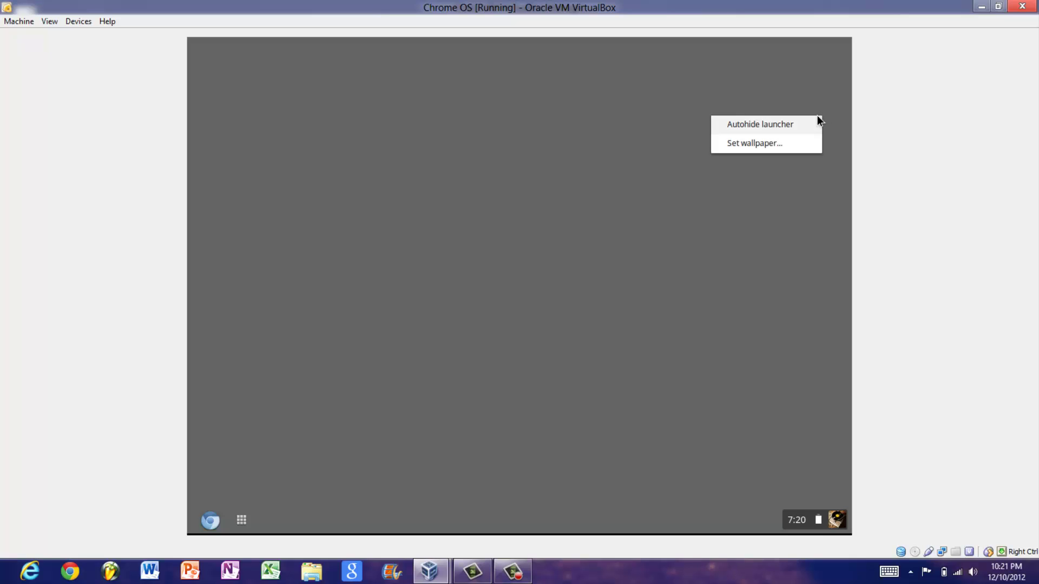
{"action": "left_click", "coordinate": [816, 120]}
{"action": "right_click", "coordinate": [816, 120]}
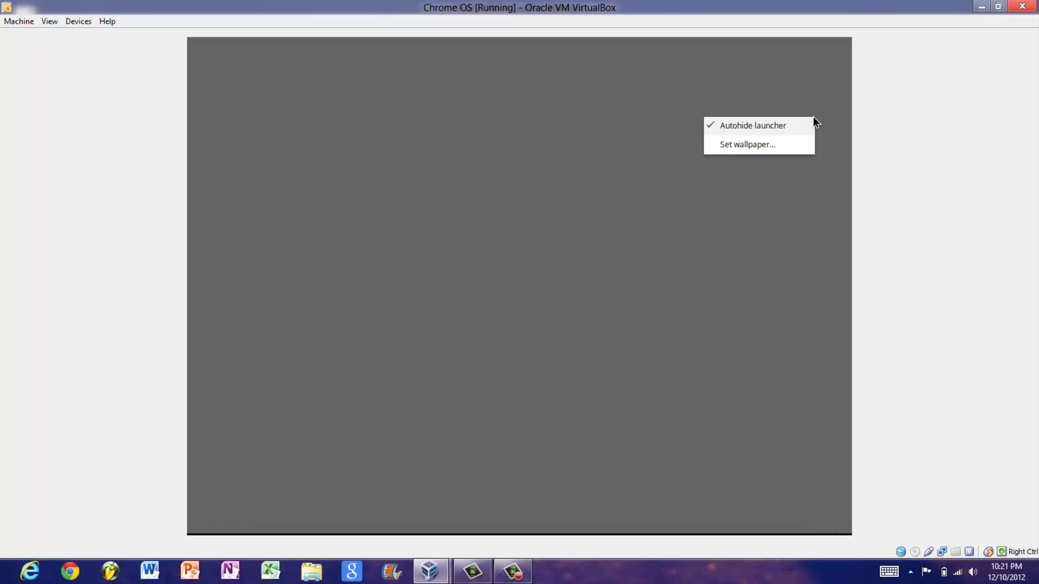
{"action": "left_click", "coordinate": [810, 120]}
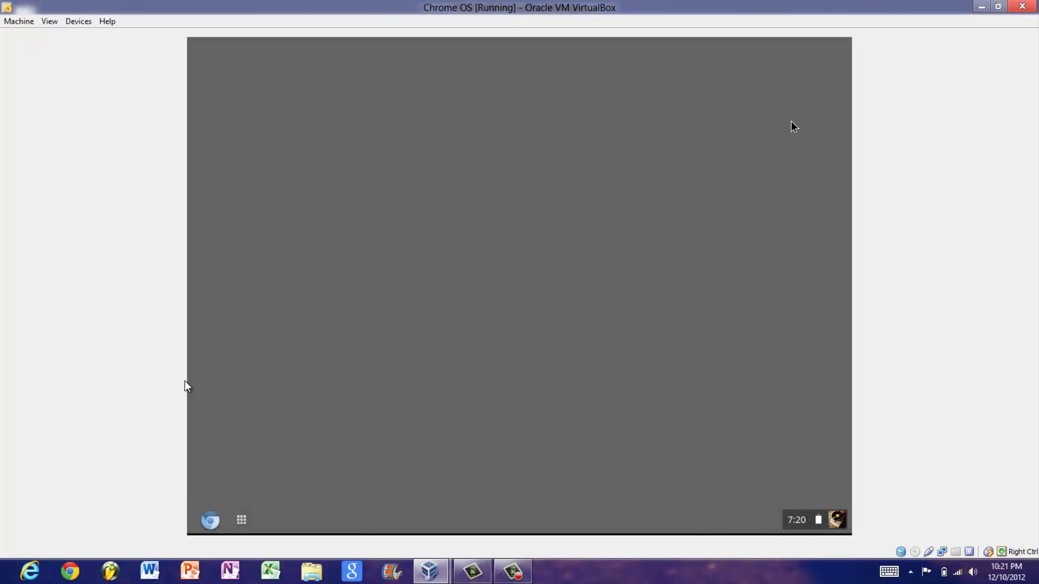
{"action": "right_click", "coordinate": [849, 115]}
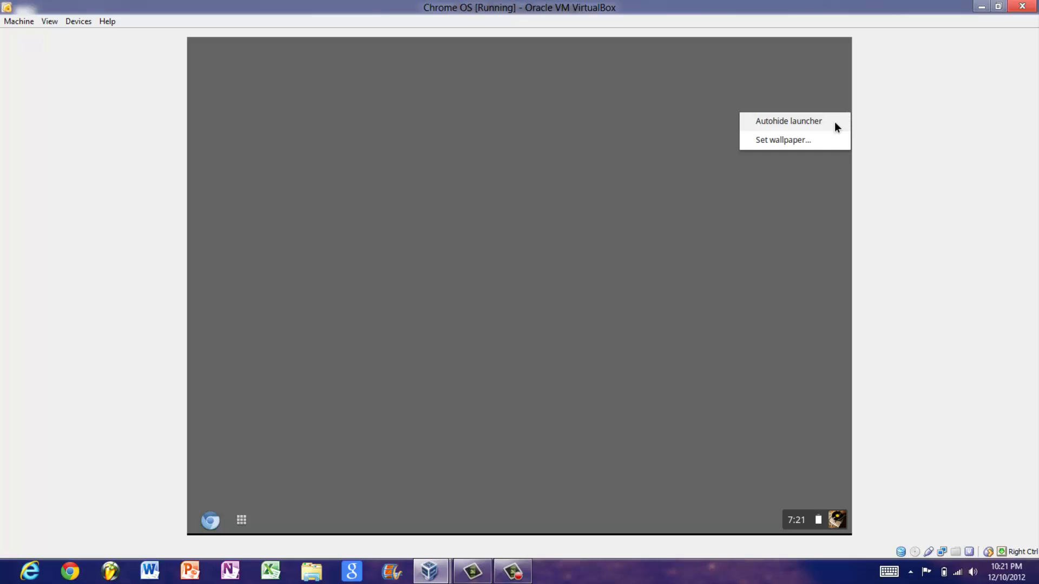
{"action": "left_click", "coordinate": [819, 135]}
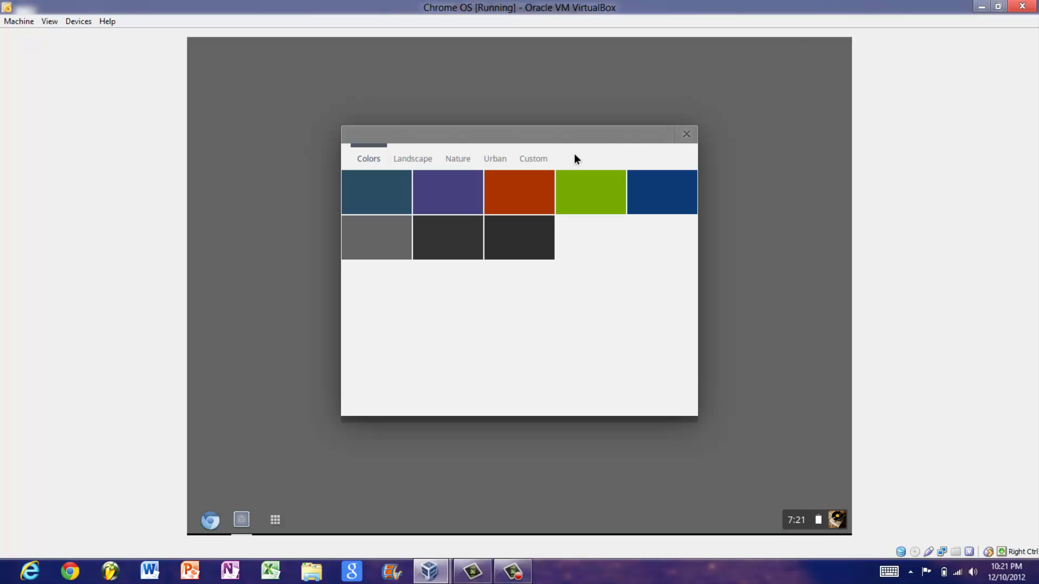
Switch the wallpaper picker to the Custom tab, then power off the virtual machine.
{"action": "left_click", "coordinate": [552, 160]}
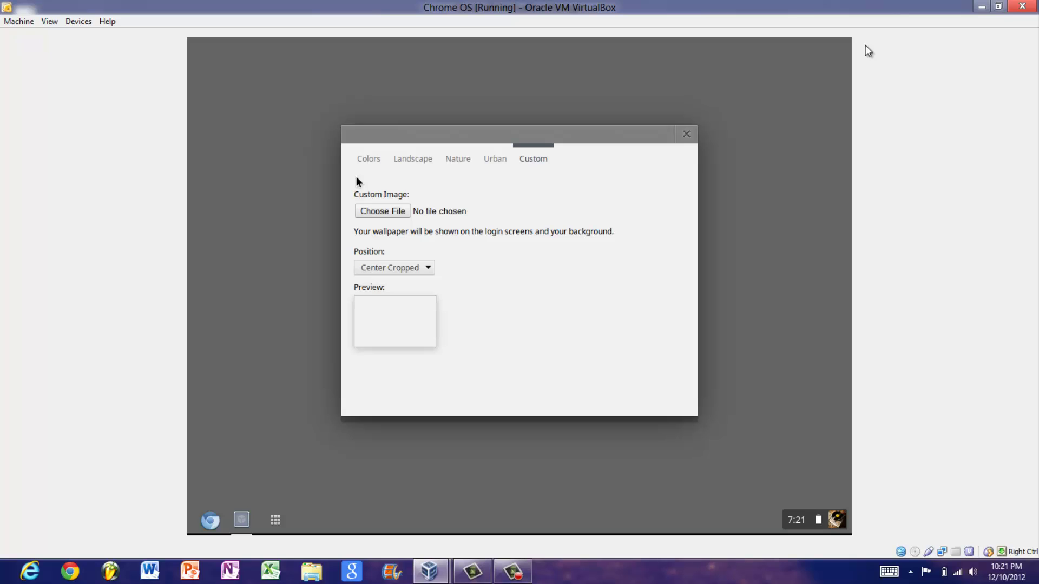
{"action": "left_click", "coordinate": [1020, 6]}
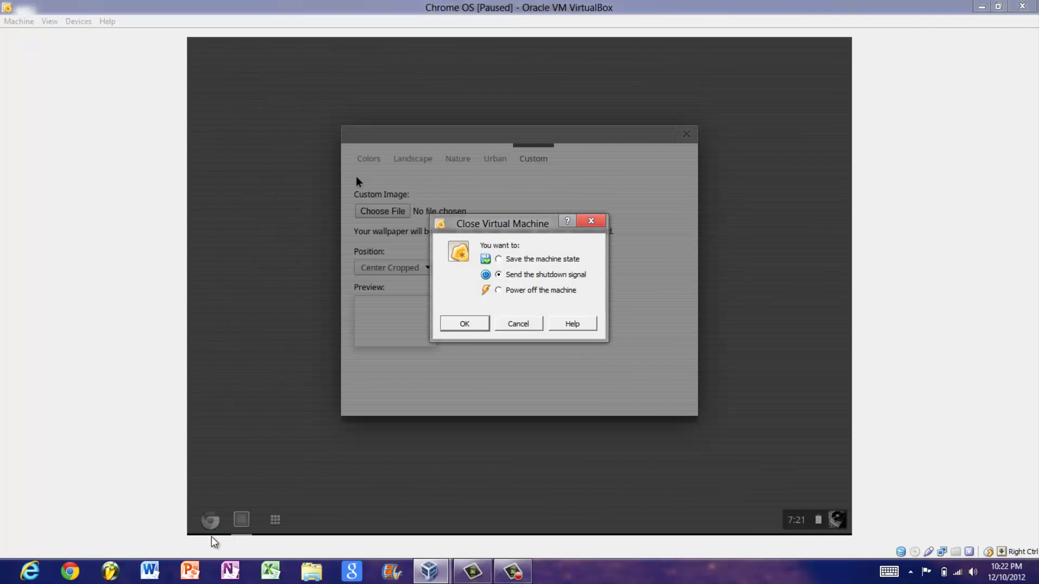
{"action": "left_click", "coordinate": [498, 290]}
{"action": "left_click", "coordinate": [464, 324]}
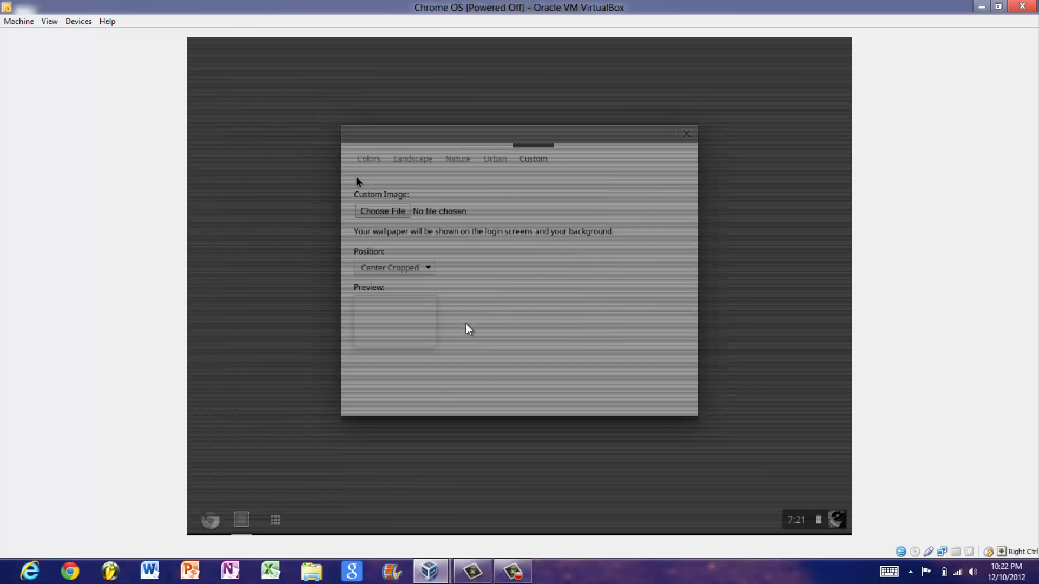